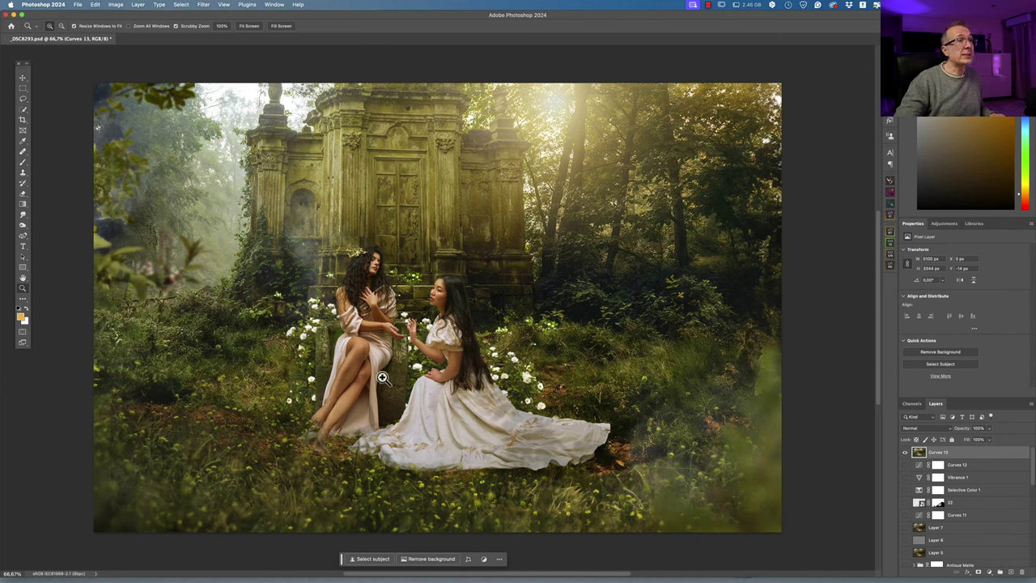
# Switch to Capture One and view the original _DSC8293 stone-wall shot beside the composite
pyautogui.press('super+Tab')
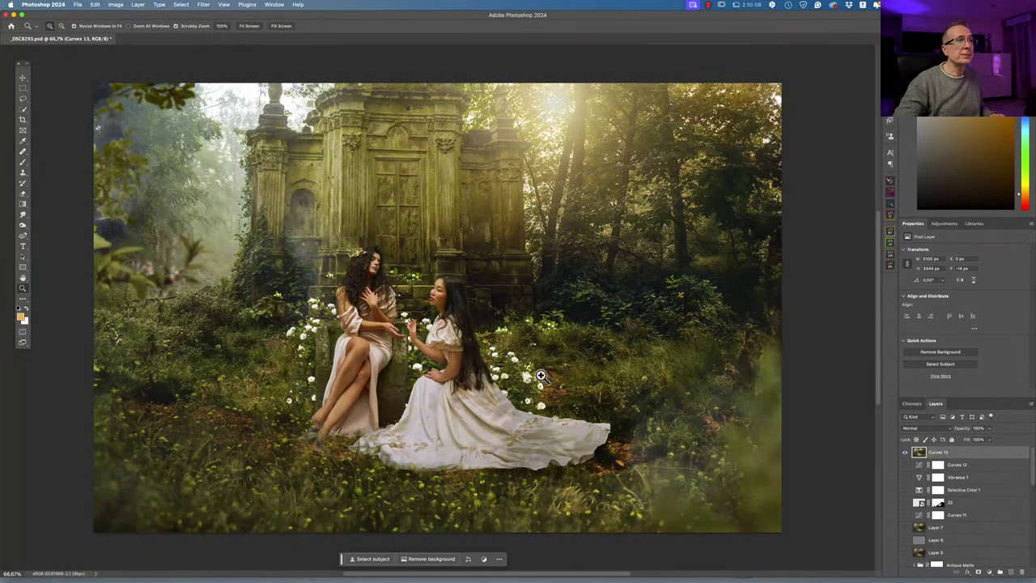
pyautogui.hotkey('ctrl', 'Right')
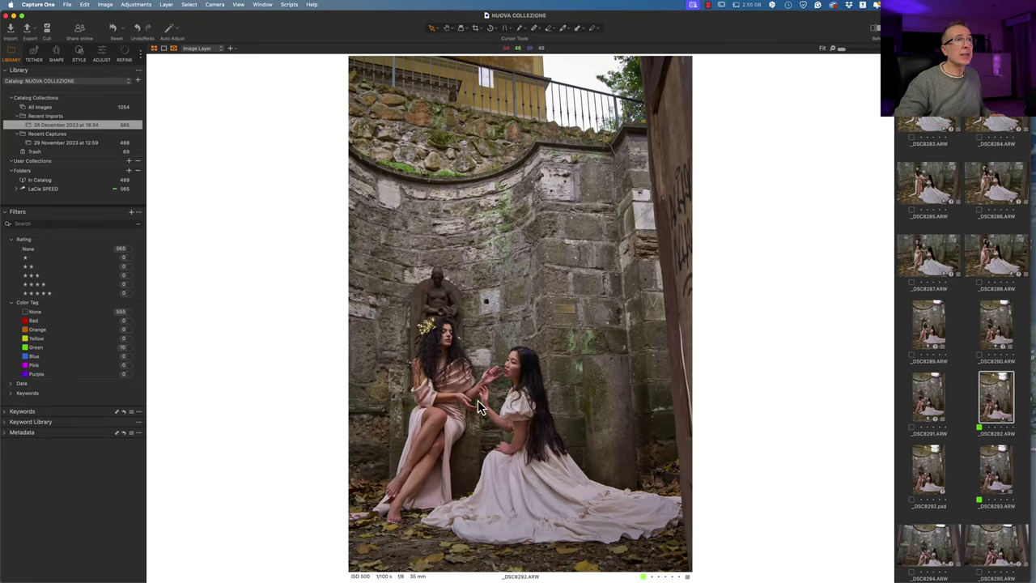
pyautogui.hotkey('ctrl', 'Left')
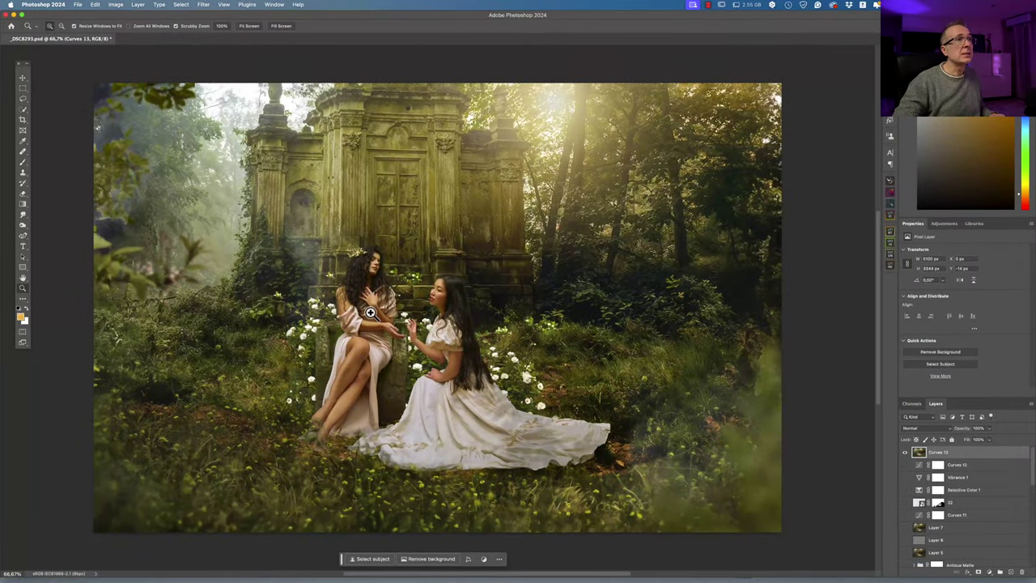
pyautogui.hotkey('ctrl', 'Right')
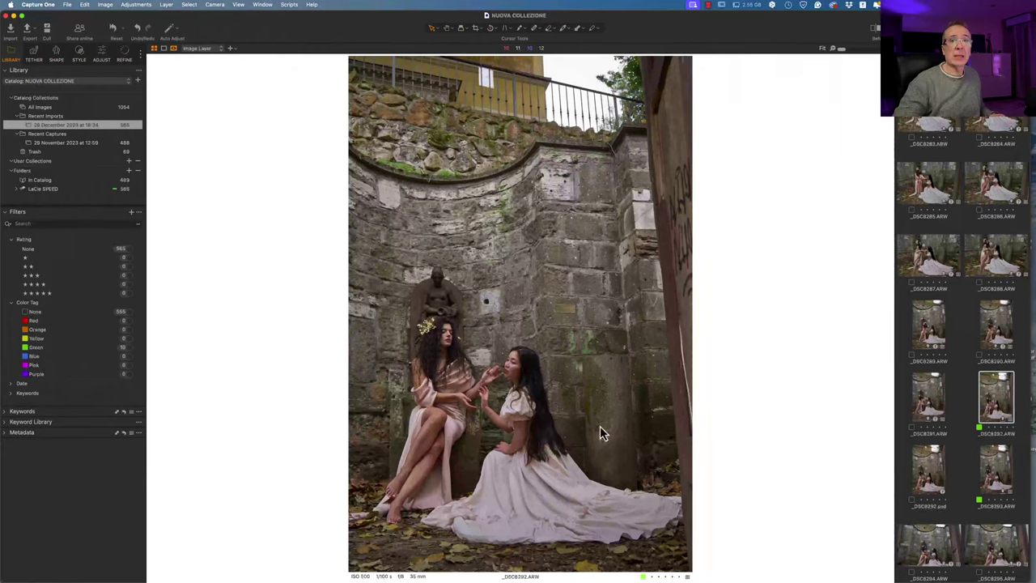
pyautogui.click(997, 482)
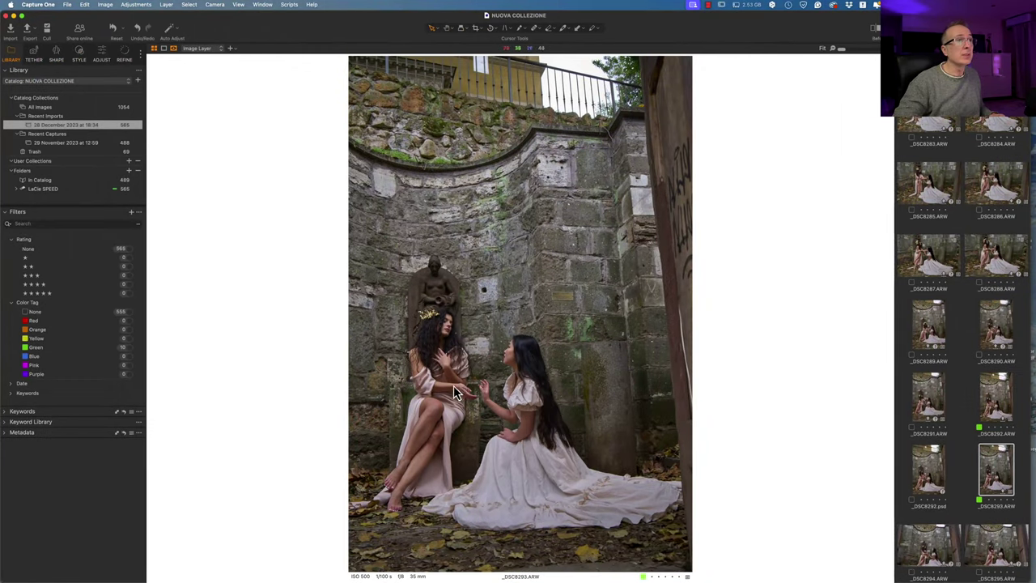
# Flip between the composite and Capture One, then view the _DSC8292 original shot
pyautogui.hotkey('ctrl', 'Left')
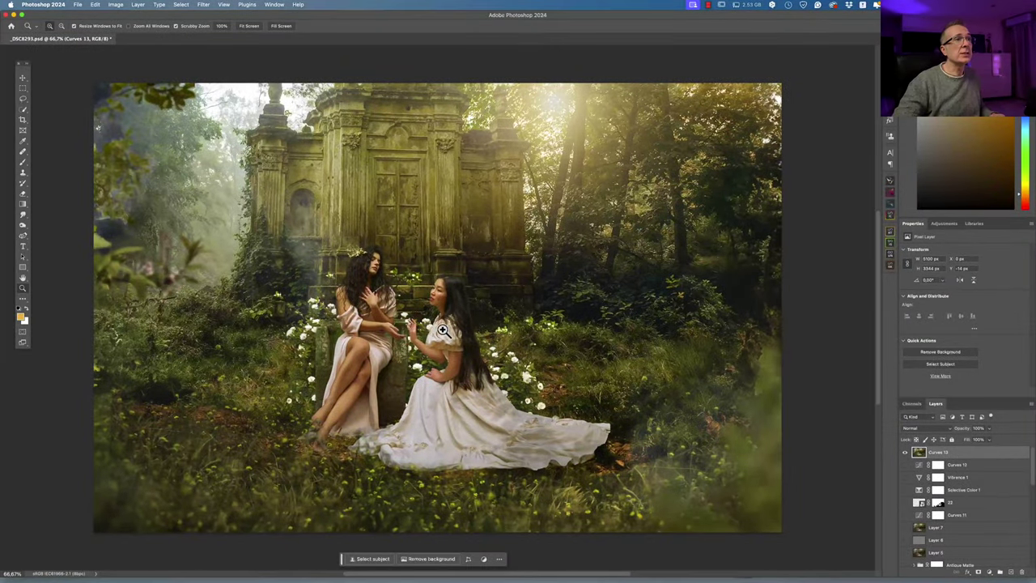
pyautogui.hotkey('ctrl', 'Right')
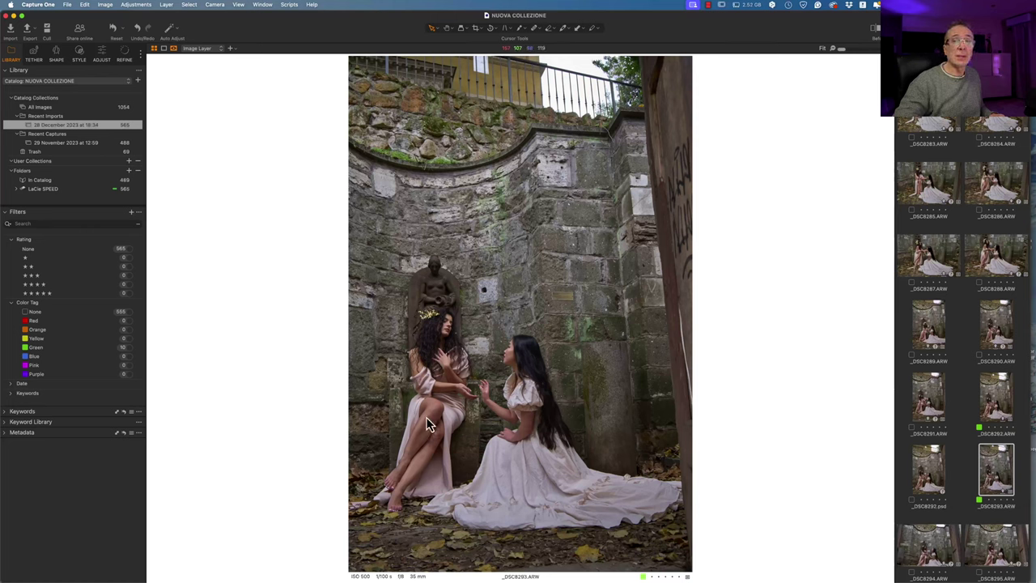
pyautogui.press('super+Tab')
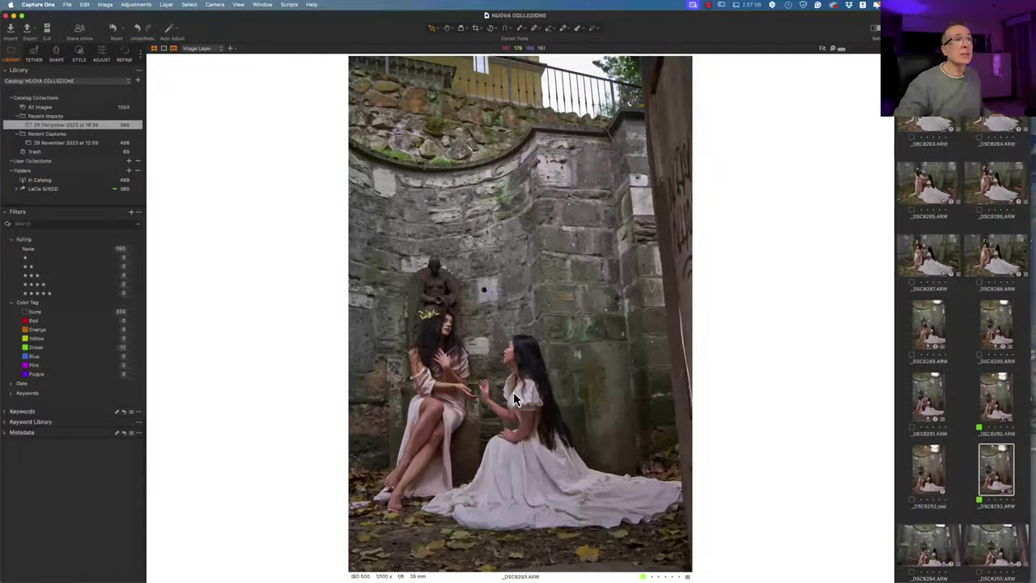
pyautogui.click(1001, 407)
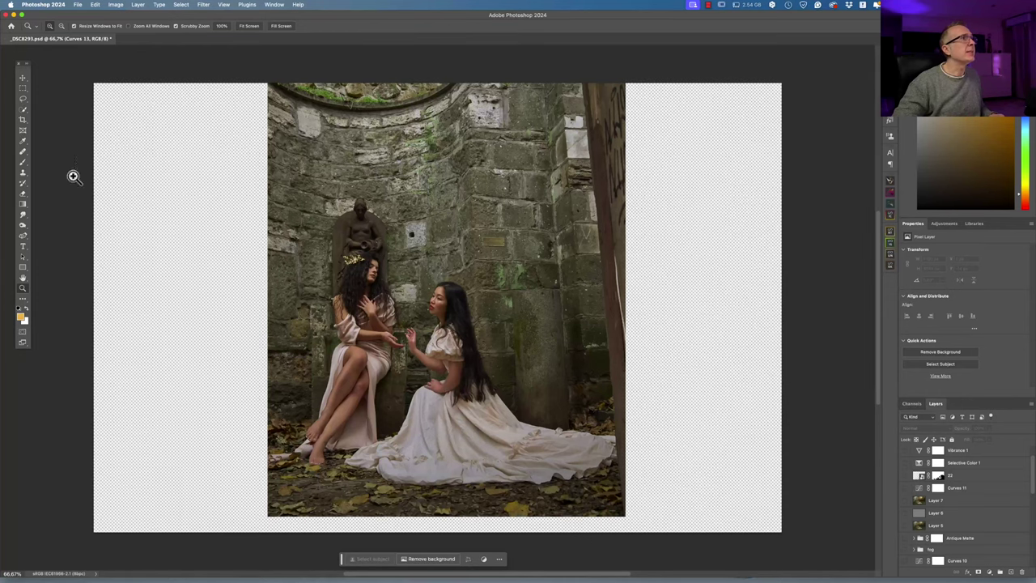
# Zoom to 300% on the crowned woman's face, back out to 66.7%, then hide the photo layer
pyautogui.click(23, 110)
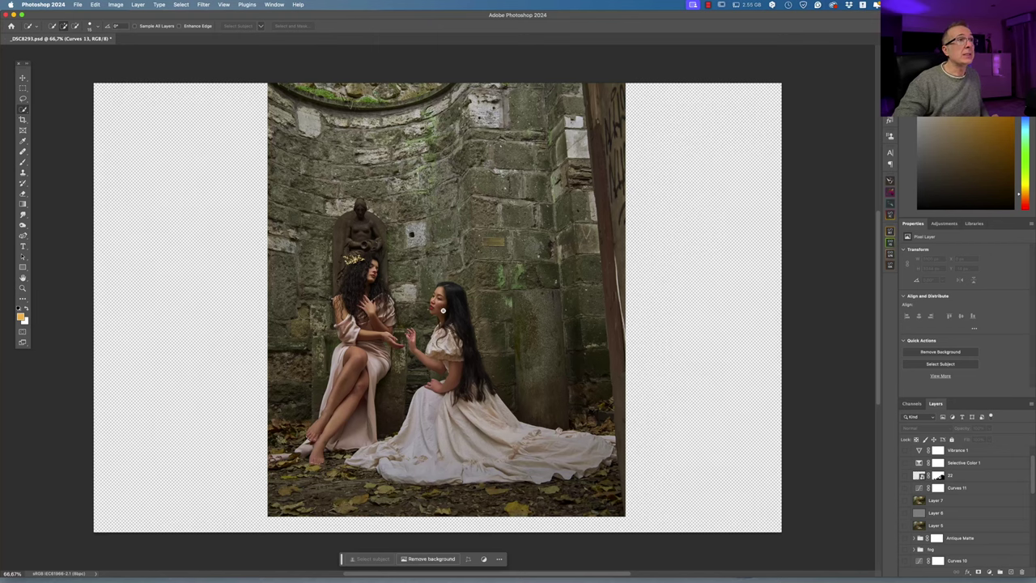
pyautogui.press('z')
pyautogui.click(360, 273)
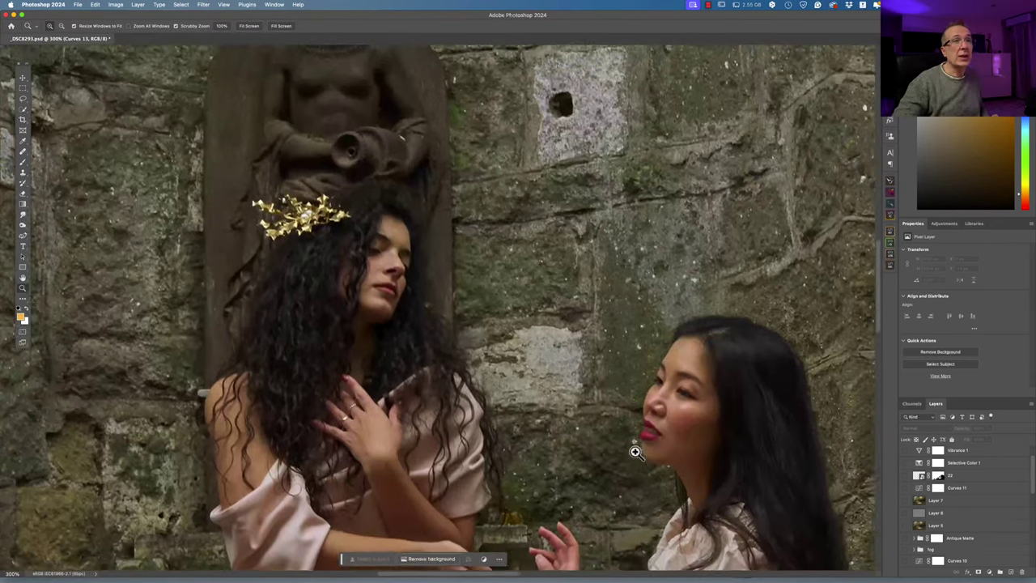
pyautogui.keyDown('alt'); pyautogui.click(636, 452); pyautogui.keyUp('alt')
pyautogui.keyDown('alt'); pyautogui.click(637, 456); pyautogui.keyUp('alt')
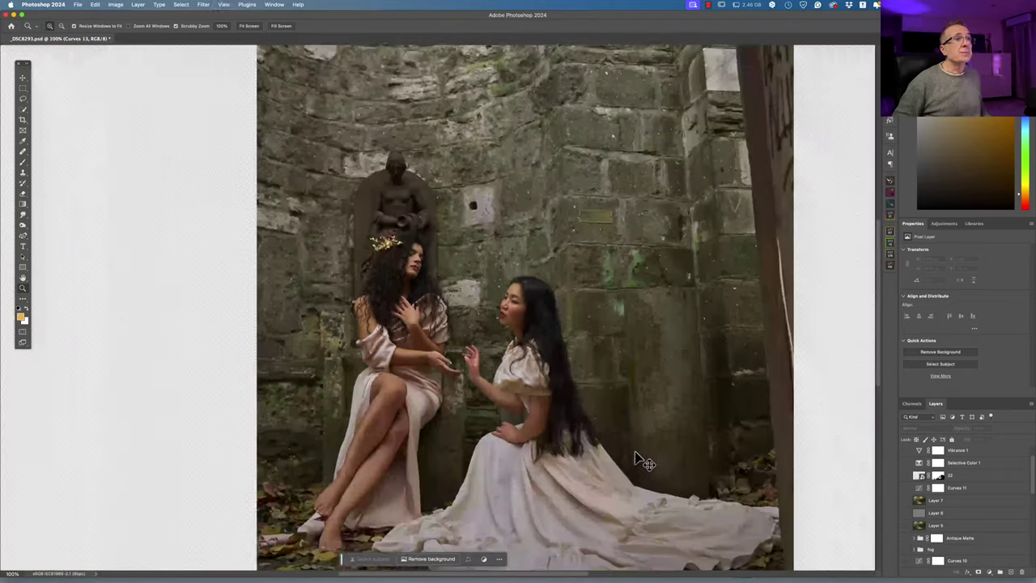
pyautogui.keyDown('alt'); pyautogui.click(636, 458); pyautogui.keyUp('alt')
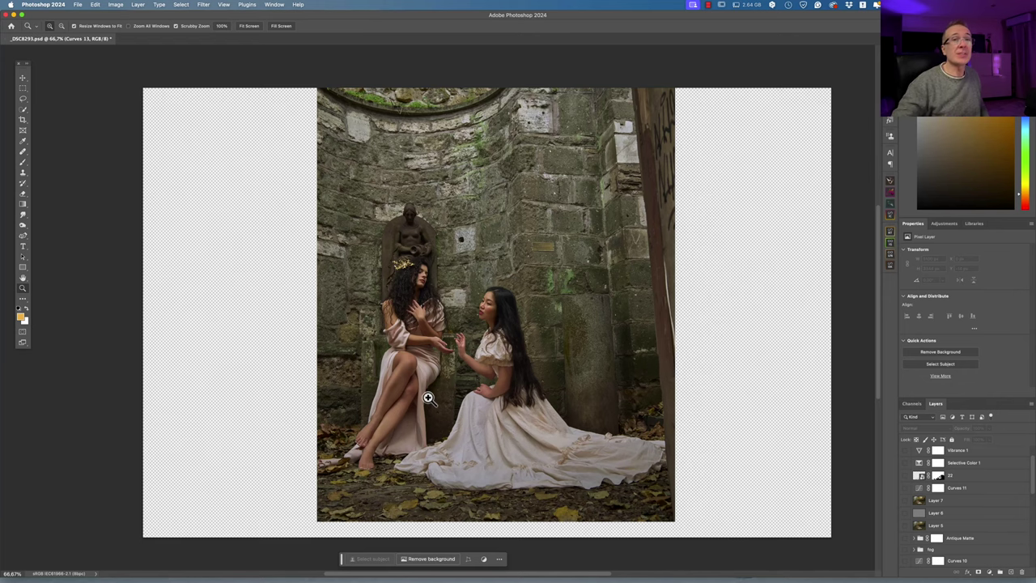
pyautogui.scroll(-5, 963, 518)
pyautogui.keyDown('alt'); pyautogui.click(906, 560); pyautogui.keyUp('alt')
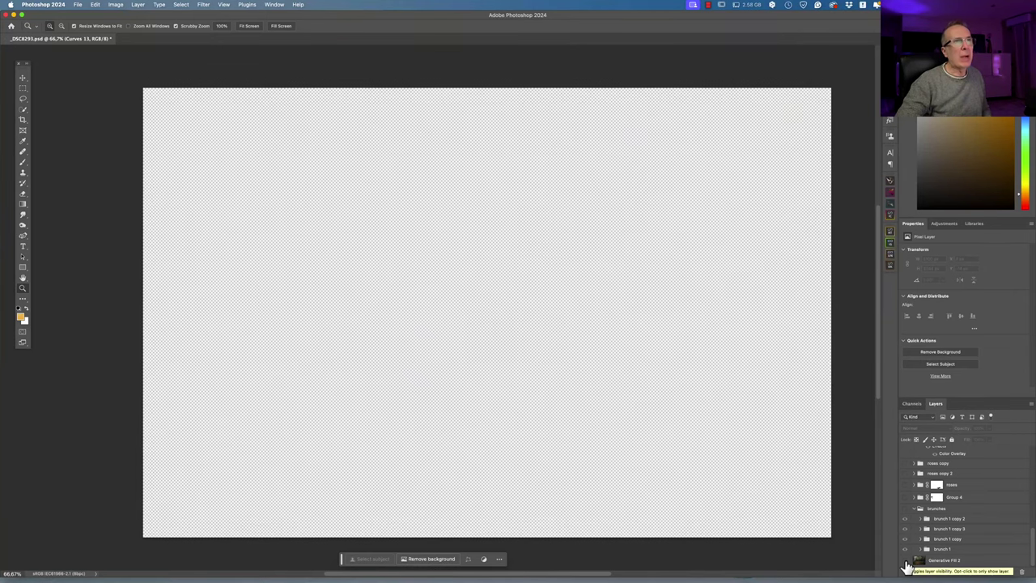
# Turn on the Generative Fill 2 layer to show the forest temple background alone
pyautogui.keyDown('alt'); pyautogui.click(907, 562); pyautogui.keyUp('alt')
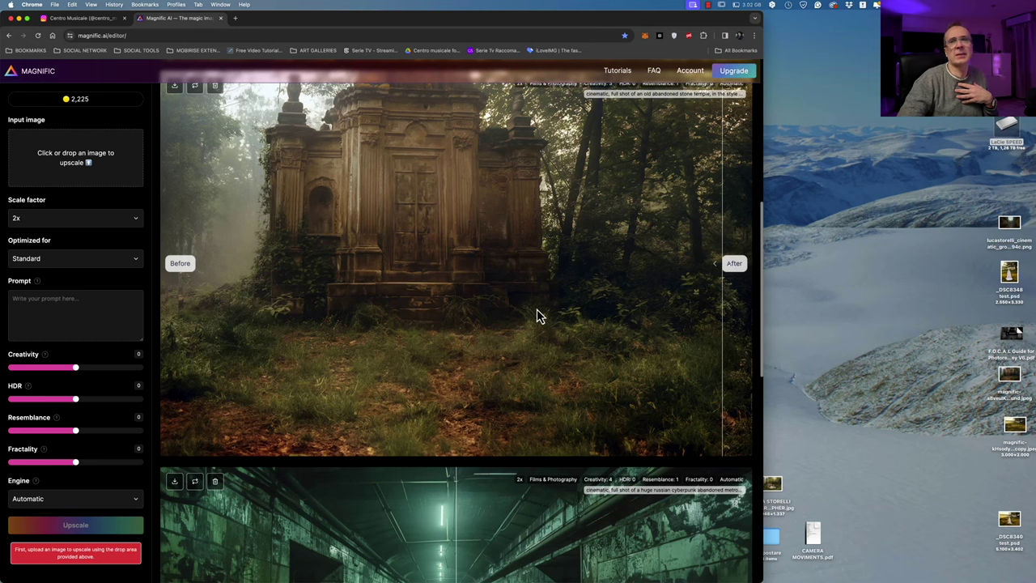
# Widen the Chrome window and sweep the Before/After divider across the upscaled temple image
pyautogui.scroll(1, 536, 314)
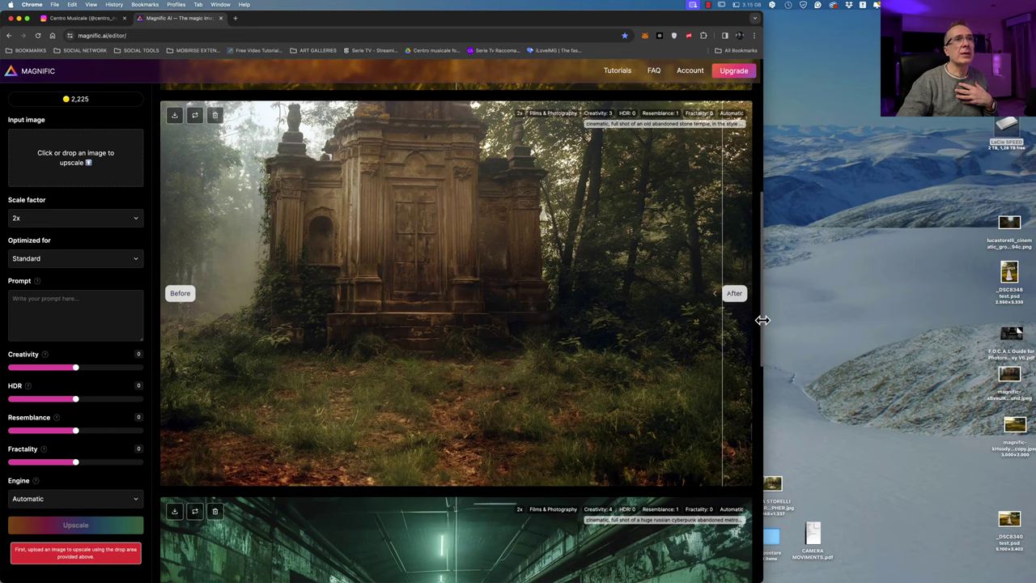
pyautogui.moveTo(764, 320); pyautogui.dragTo(797, 334)
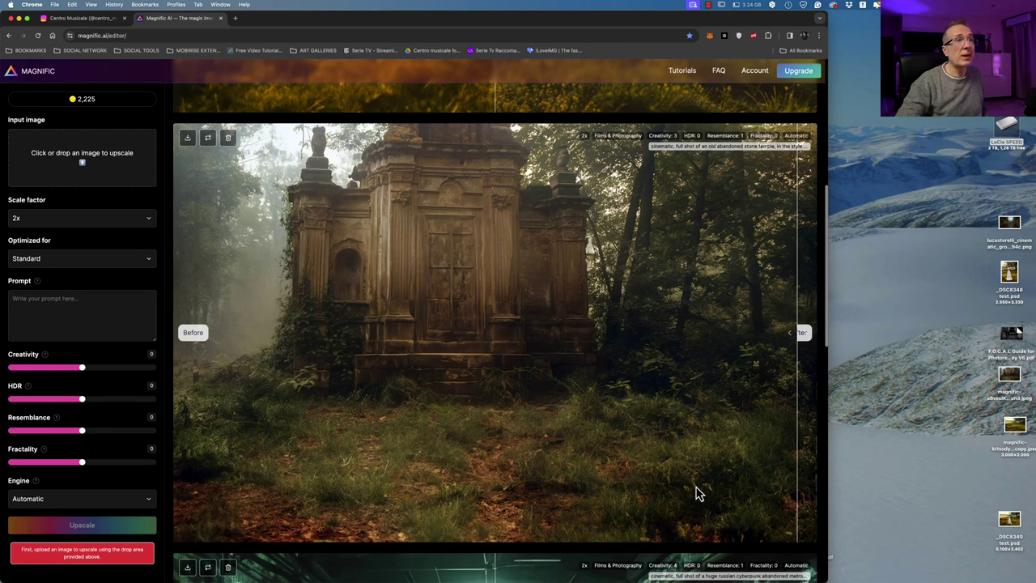
pyautogui.moveTo(791, 333); pyautogui.dragTo(508, 466)
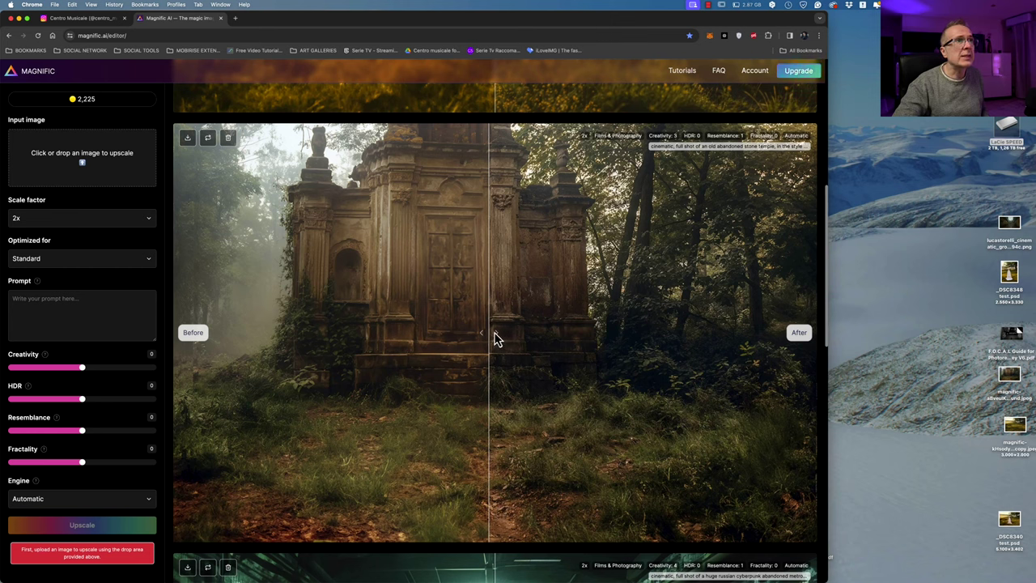
pyautogui.moveTo(497, 340); pyautogui.dragTo(269, 305)
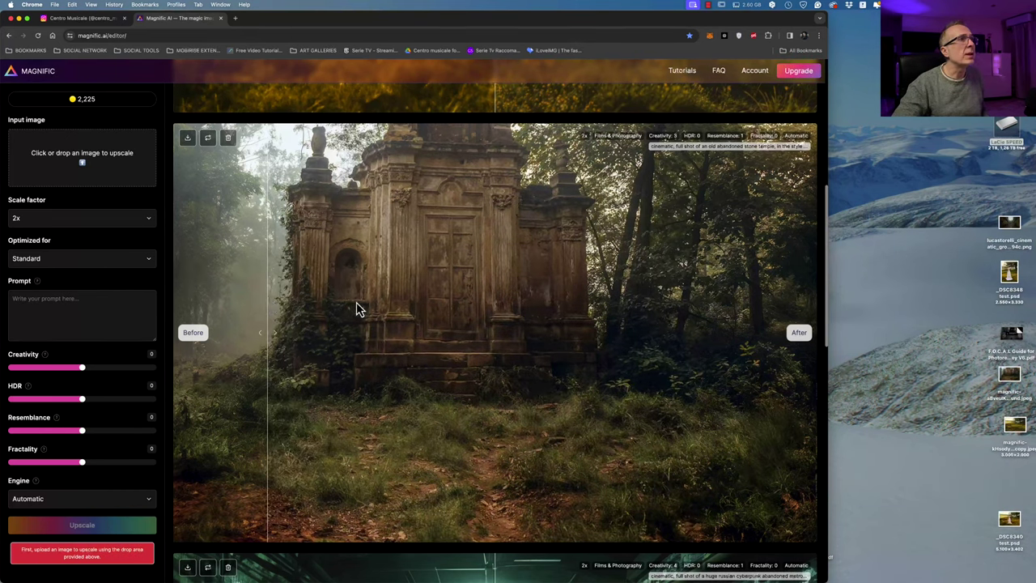
pyautogui.moveTo(359, 309); pyautogui.dragTo(275, 256)
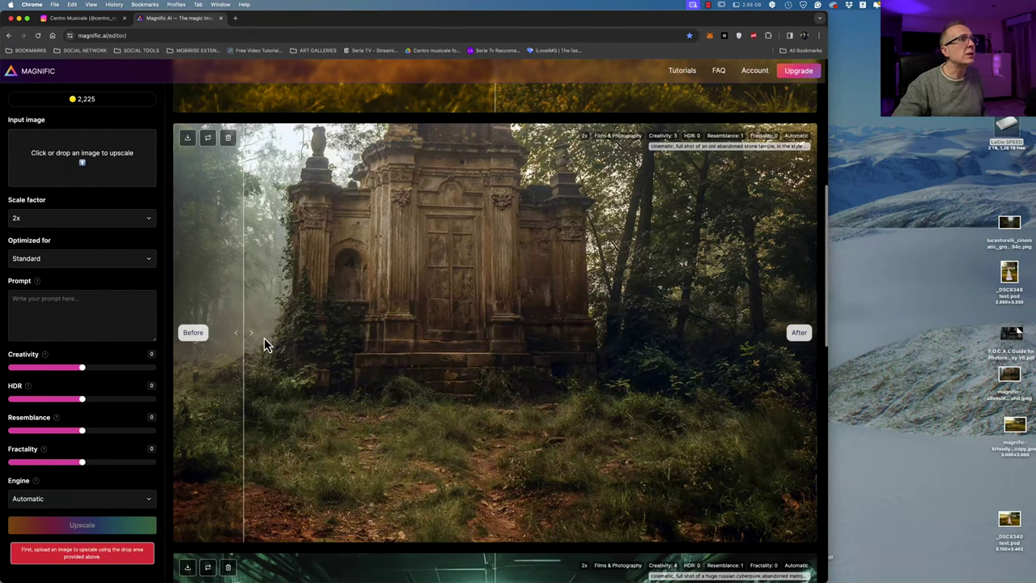
pyautogui.moveTo(250, 340); pyautogui.dragTo(216, 438)
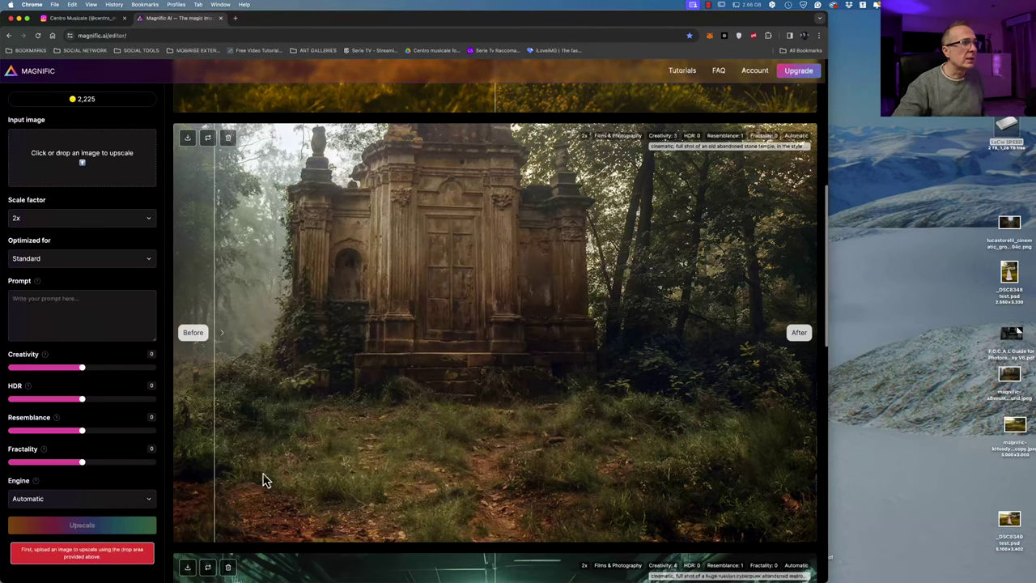
pyautogui.moveTo(218, 356)
pyautogui.mouseDown()
pyautogui.moveTo(231, 347)
pyautogui.moveTo(663, 364)
pyautogui.moveTo(160, 340)
pyautogui.moveTo(333, 345)
pyautogui.moveTo(202, 332)
pyautogui.moveTo(377, 353)
pyautogui.moveTo(220, 344)
pyautogui.mouseUp()
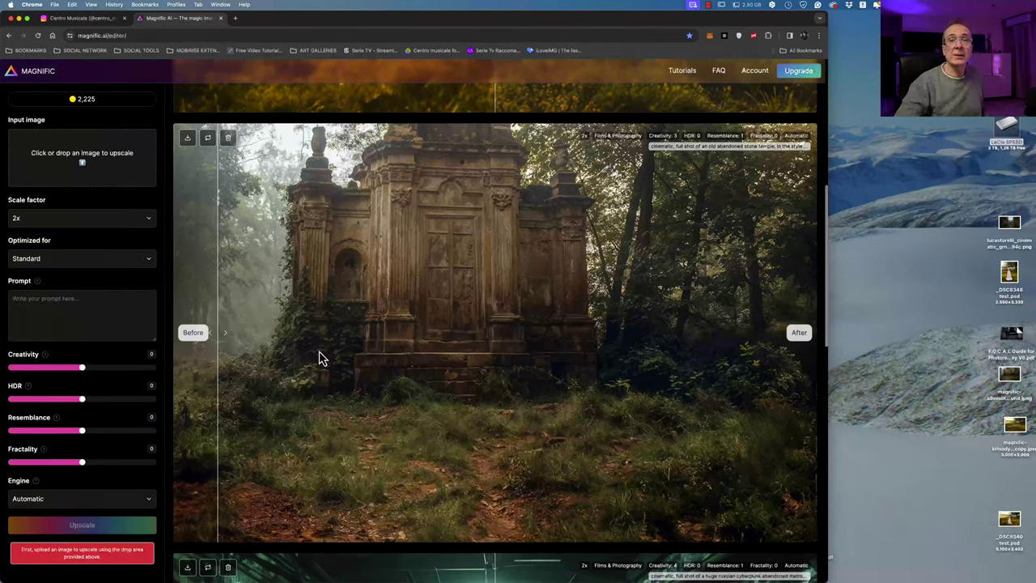
# Return to the composite and hide the background to see the cut-out models alone
pyautogui.press('super+Tab')
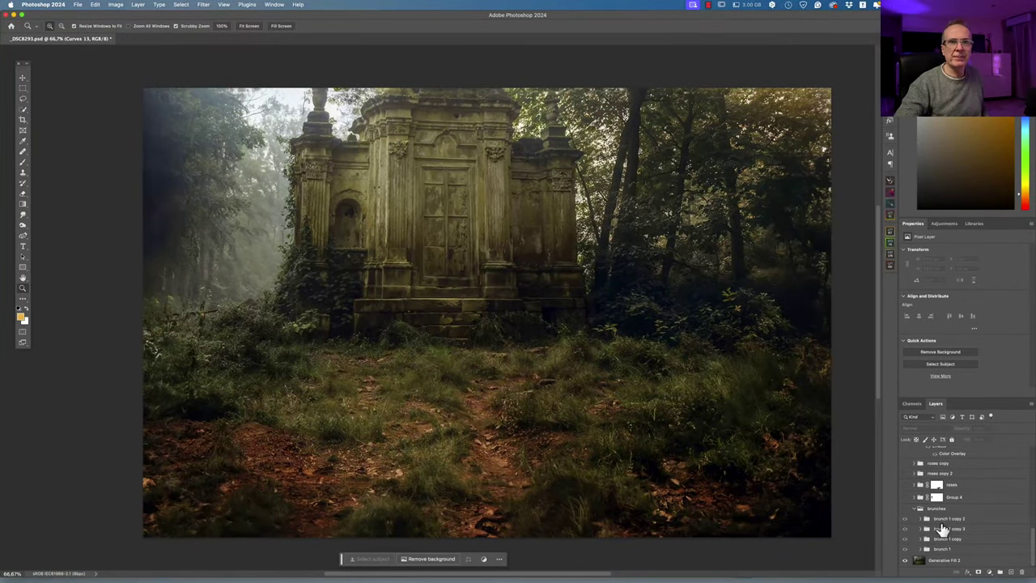
pyautogui.scroll(5, 967, 508)
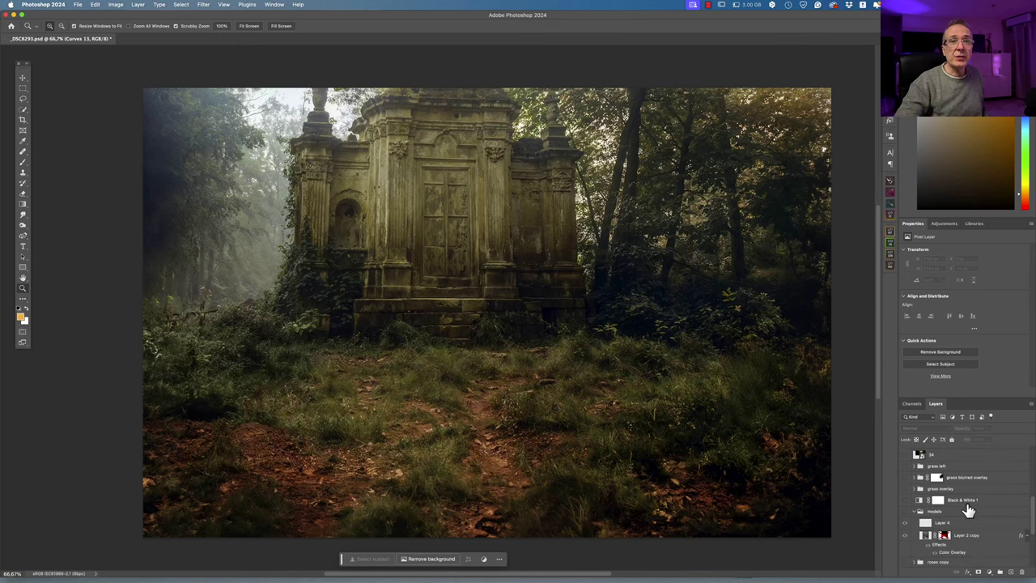
pyautogui.scroll(-5, 967, 511)
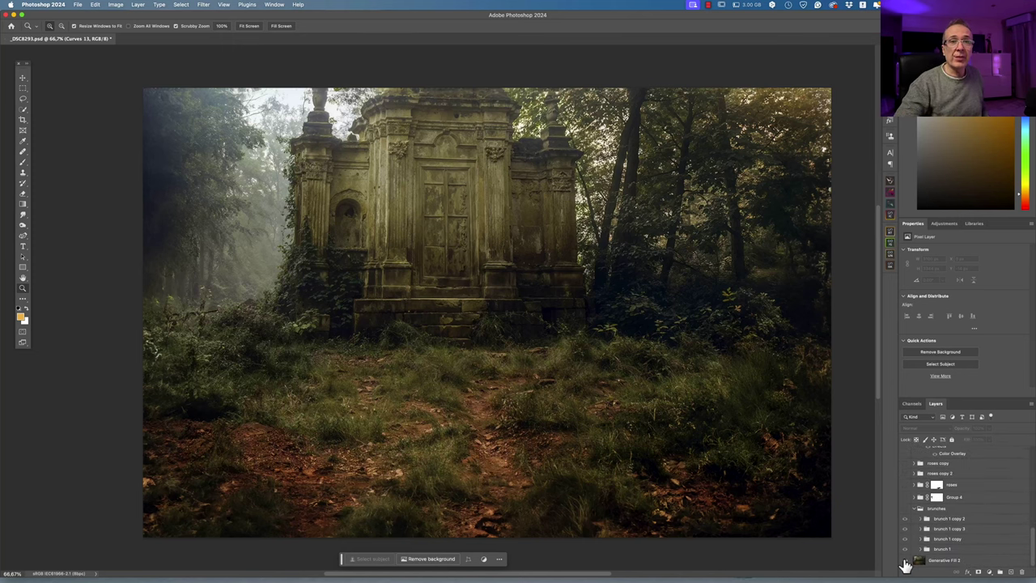
pyautogui.scroll(3, 906, 558)
pyautogui.keyDown('alt'); pyautogui.click(907, 520); pyautogui.keyUp('alt')
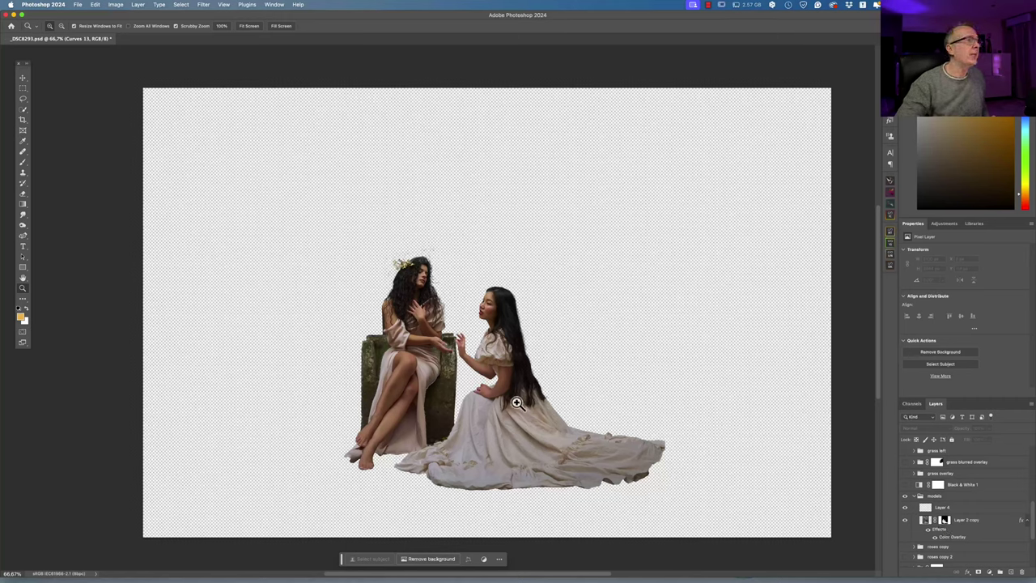
# Zoom in on the models' feet and hems to inspect the cut-out edges, then zoom back out
pyautogui.click(377, 438)
pyautogui.click(412, 453)
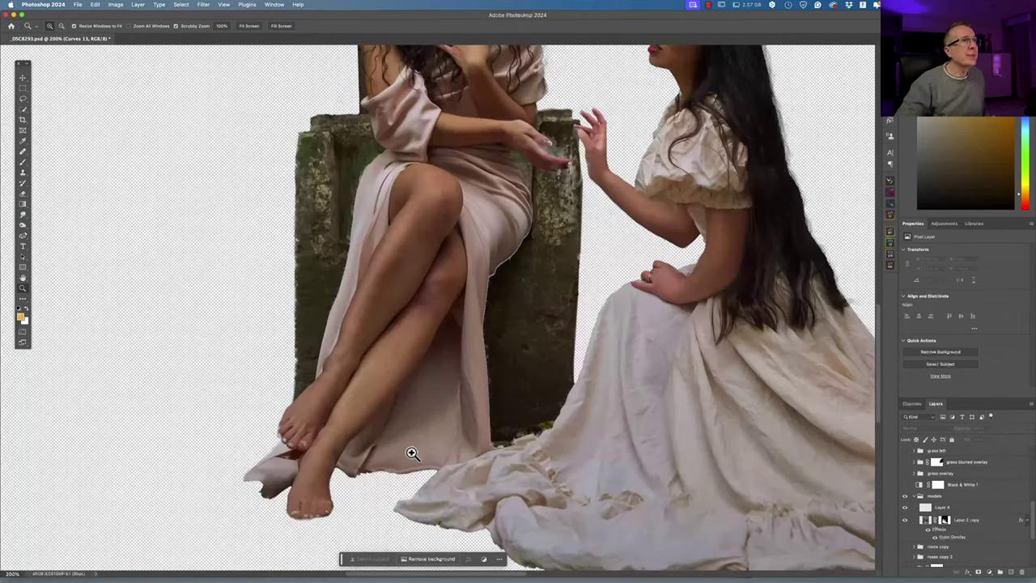
pyautogui.click(412, 453)
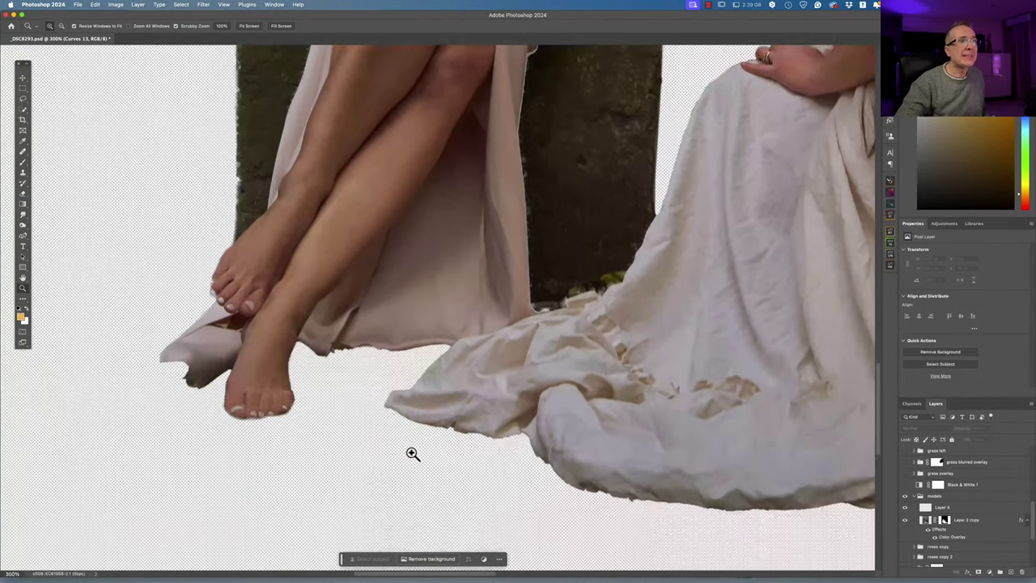
pyautogui.scroll(10, 577, 458)
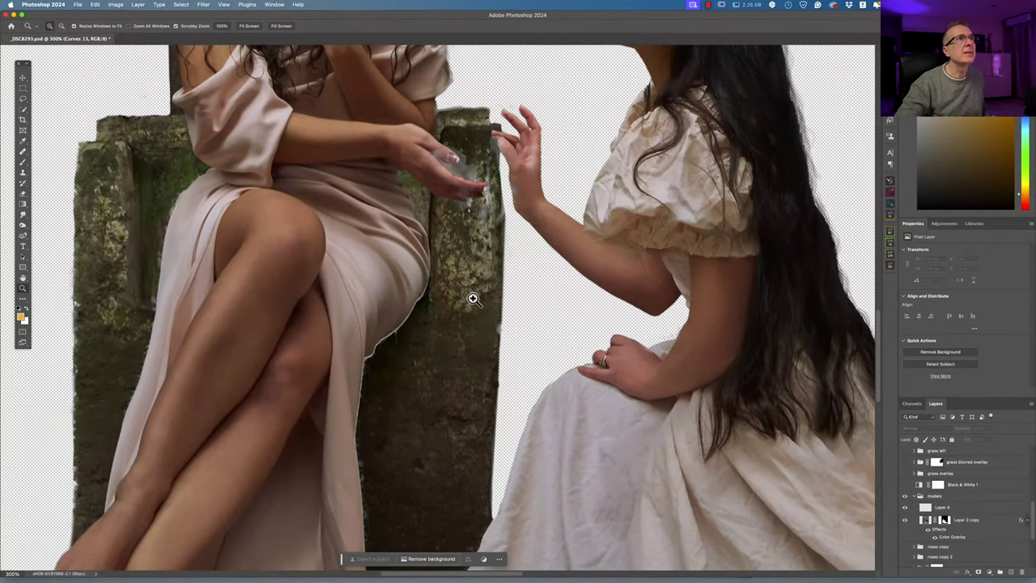
pyautogui.scroll(5, 475, 297)
pyautogui.scroll(5, 402, 342)
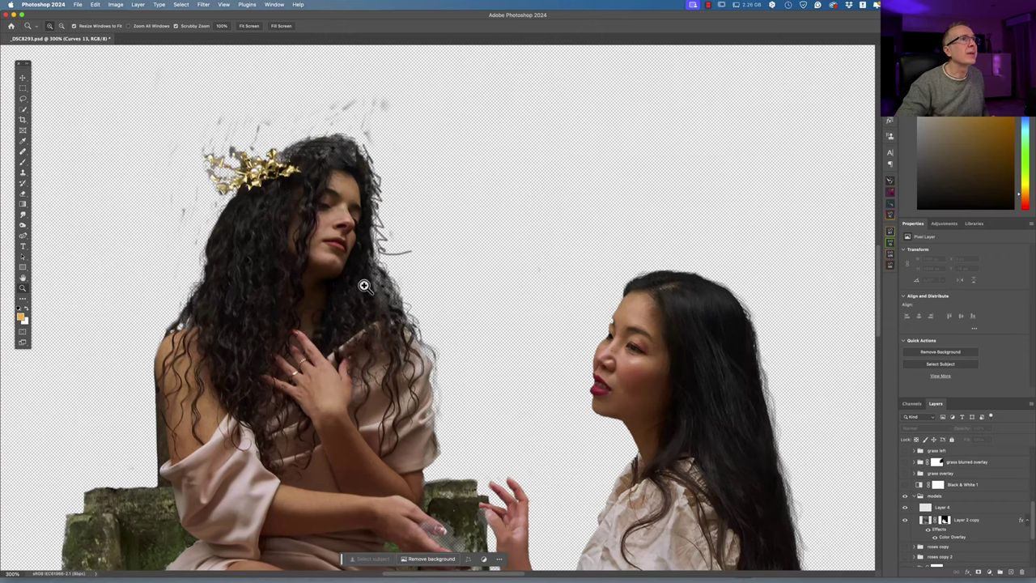
pyautogui.scroll(-6, 688, 398)
pyautogui.hscroll(6, 688, 398)
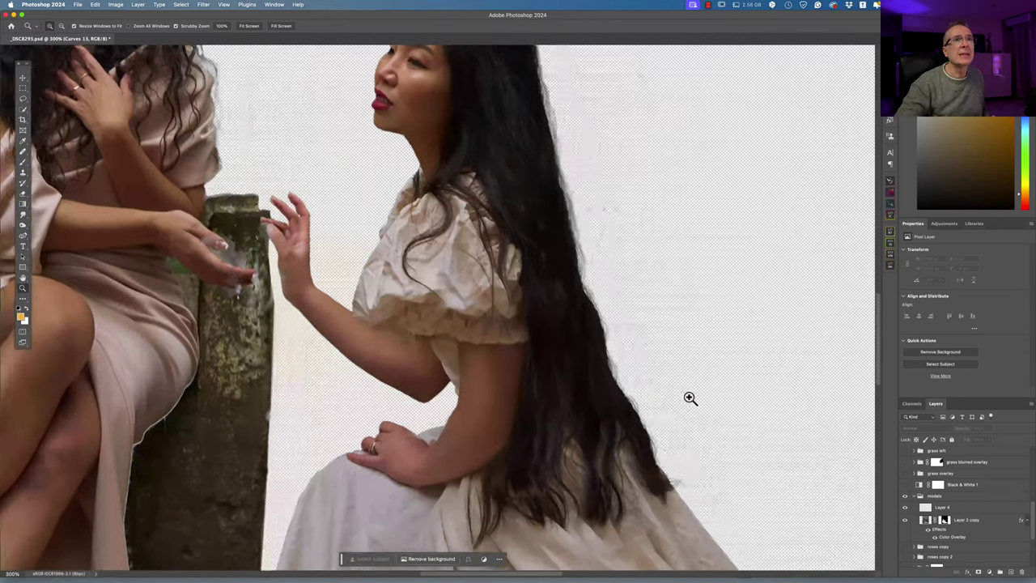
pyautogui.scroll(4, 688, 397)
pyautogui.scroll(2, 688, 397)
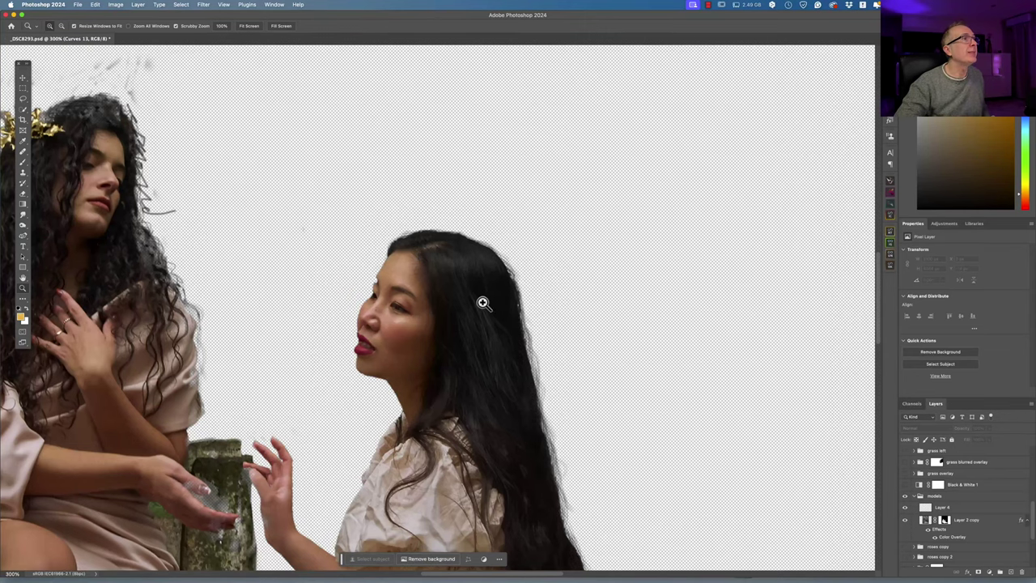
pyautogui.hscroll(-5, 484, 303)
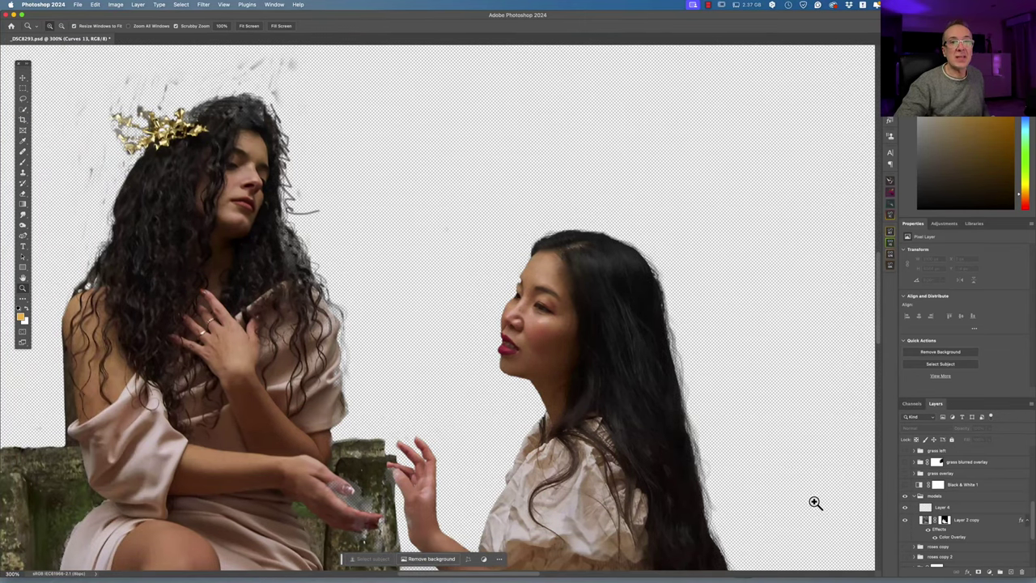
pyautogui.press('super+1')
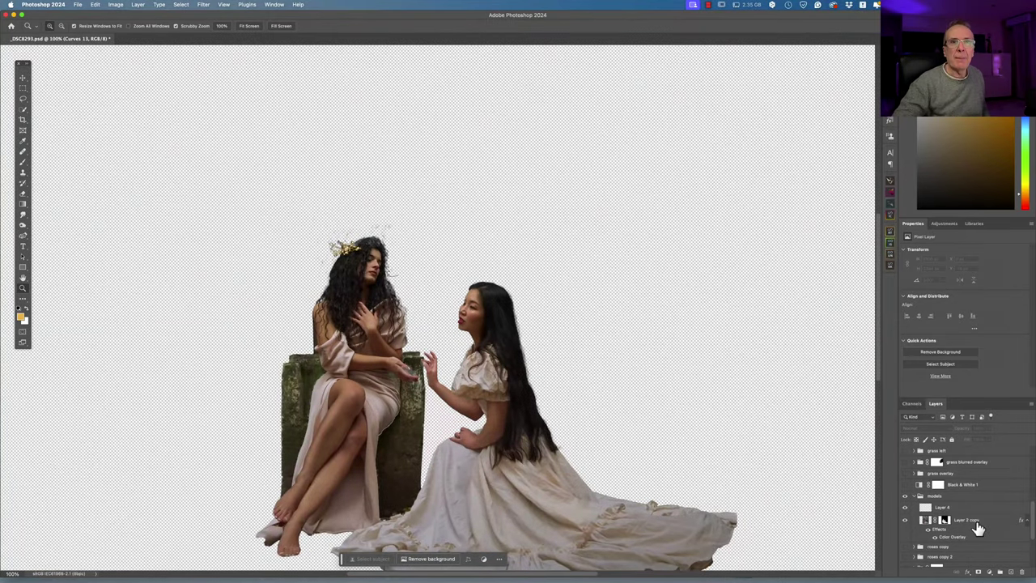
pyautogui.scroll(-3, 977, 529)
# Zoom out to 66.67% and toggle the forest background to compare it with the cut-out
pyautogui.click(905, 561)
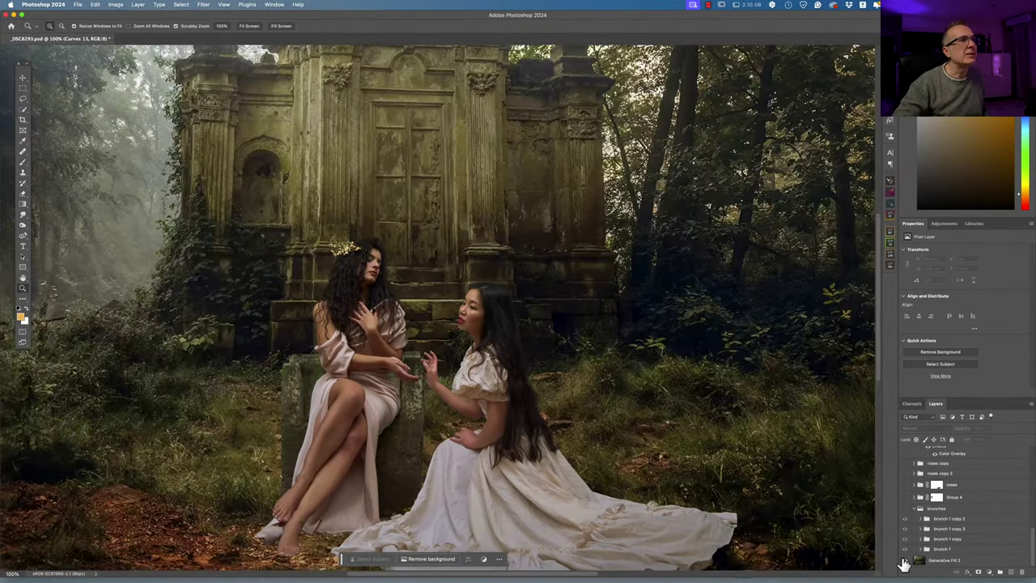
pyautogui.press('super+minus')
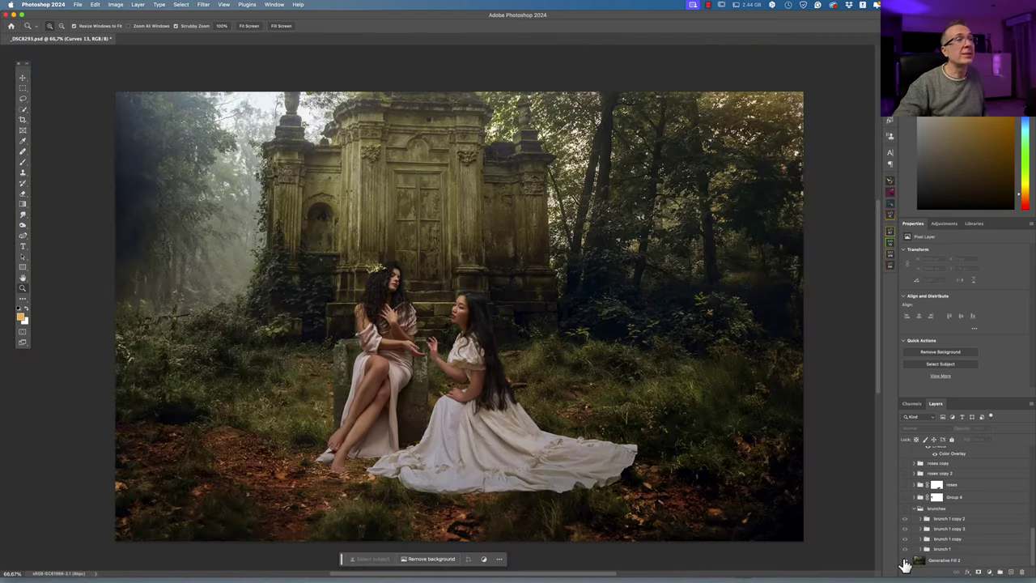
pyautogui.click(905, 561)
pyautogui.click(904, 561)
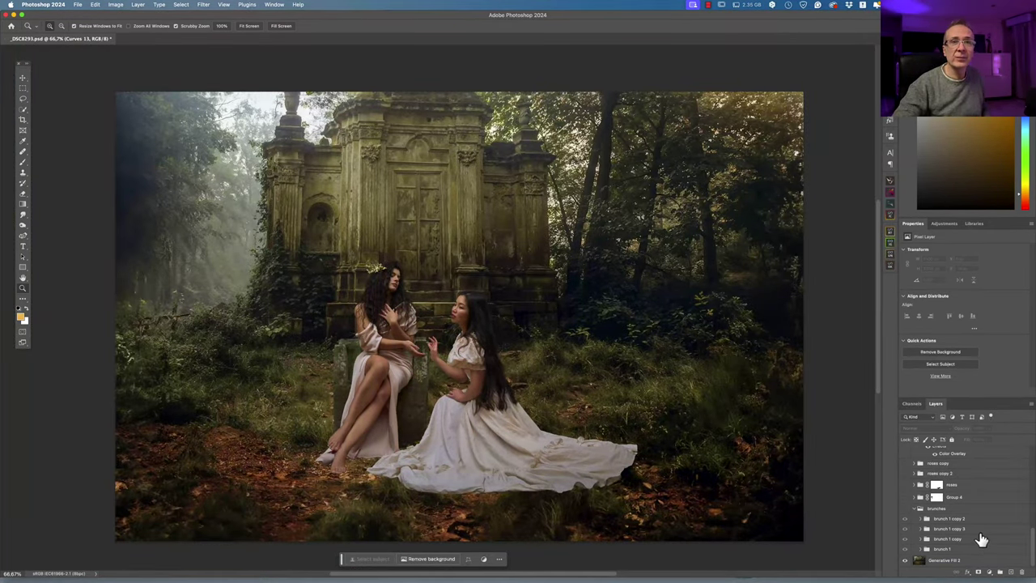
pyautogui.scroll(5, 970, 525)
pyautogui.scroll(-2, 970, 524)
# Select Layer 2 copy, toggle its Color Overlay, and open the overlay settings
pyautogui.click(955, 480)
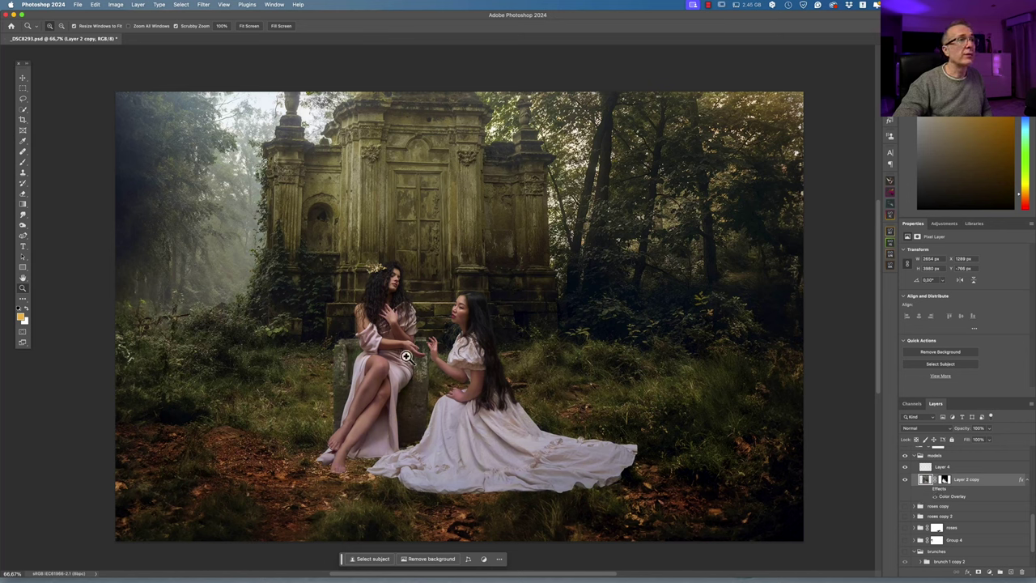
pyautogui.click(936, 500)
pyautogui.doubleClick(957, 498)
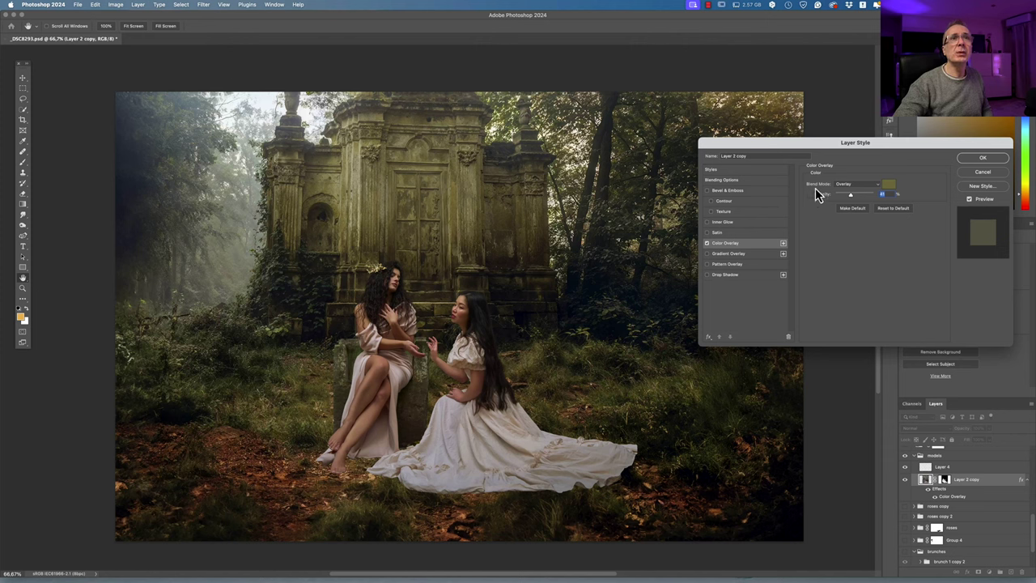
# Enable preview and sample browns and foliage greens from the photo as the overlay colour
pyautogui.click(970, 200)
pyautogui.click(890, 187)
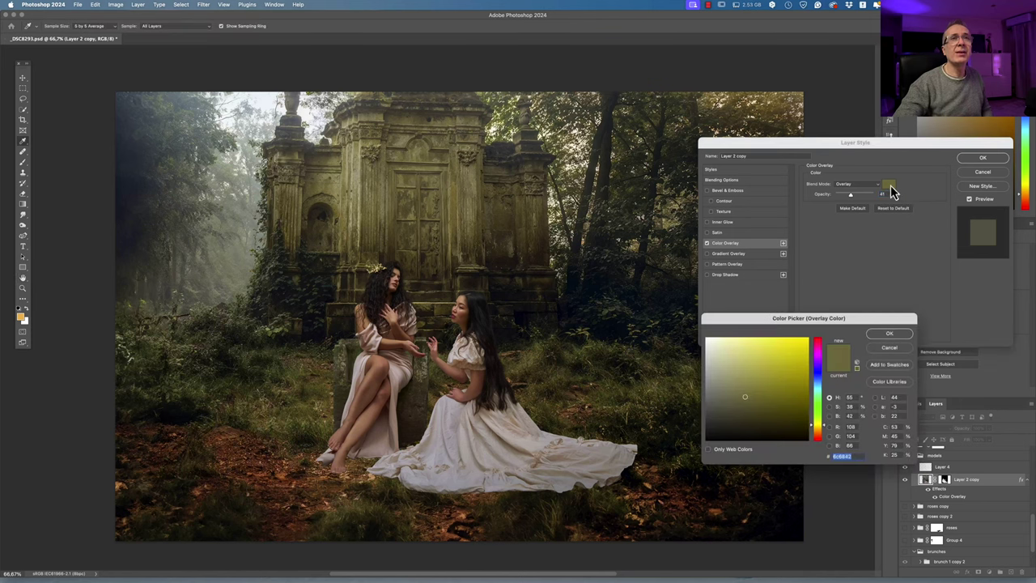
pyautogui.click(411, 246)
pyautogui.click(360, 227)
pyautogui.click(318, 212)
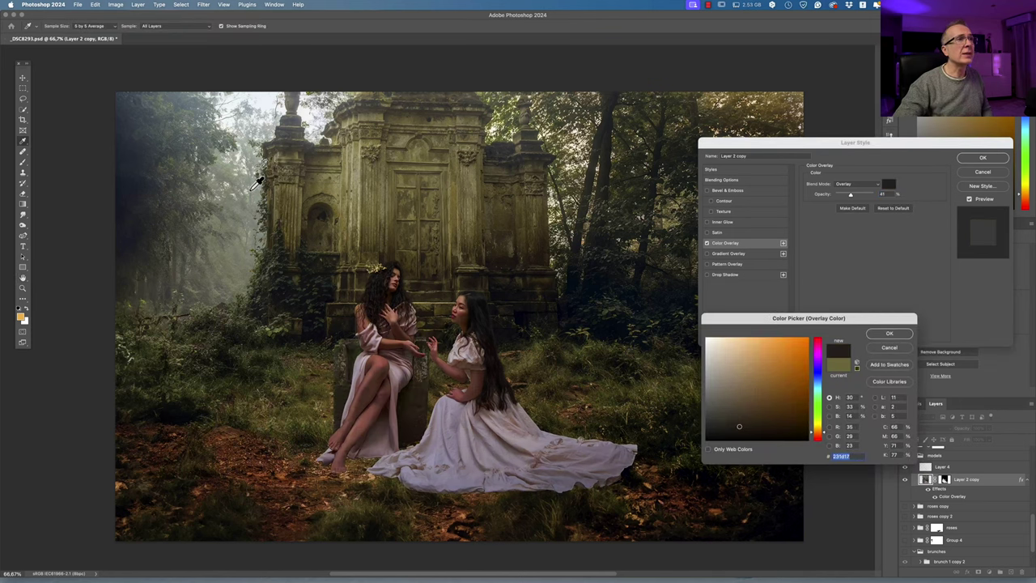
pyautogui.click(227, 208)
pyautogui.click(319, 324)
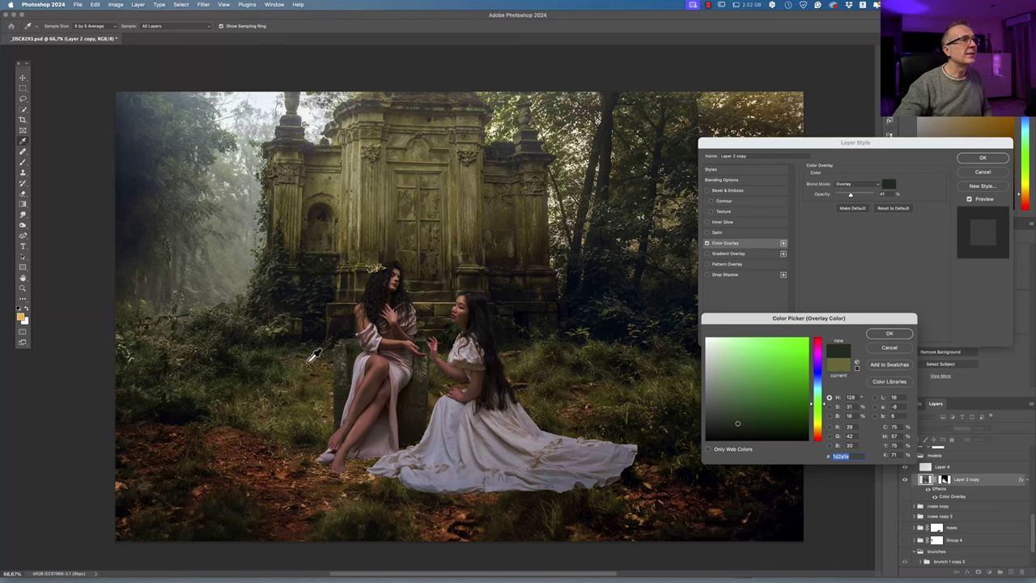
pyautogui.moveTo(754, 414)
pyautogui.mouseDown()
pyautogui.moveTo(740, 409)
pyautogui.moveTo(744, 395)
pyautogui.mouseUp()
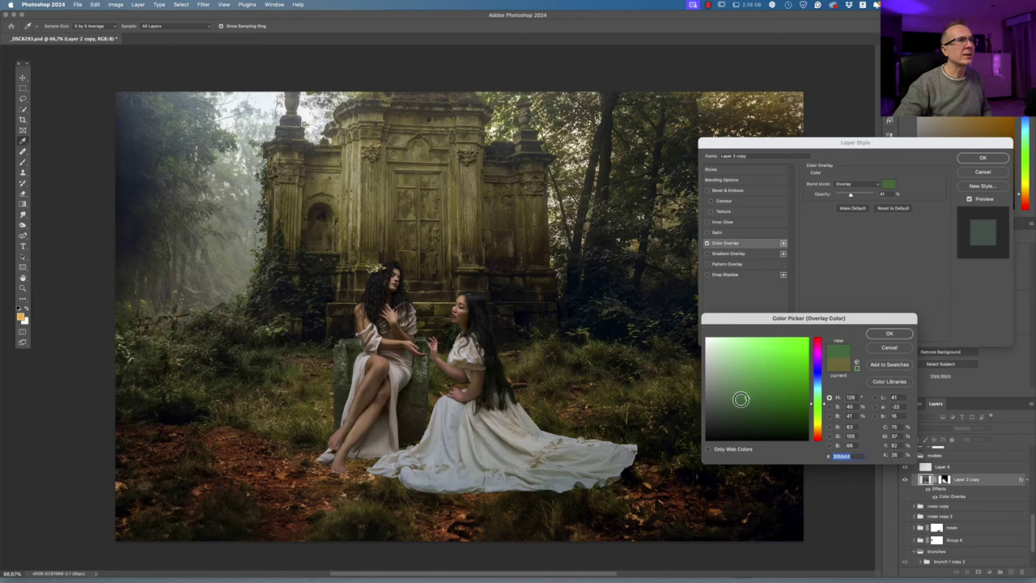
# Settle on an olive overlay colour, discard the last sample, and apply the Layer Style
pyautogui.click(438, 396)
pyautogui.click(522, 340)
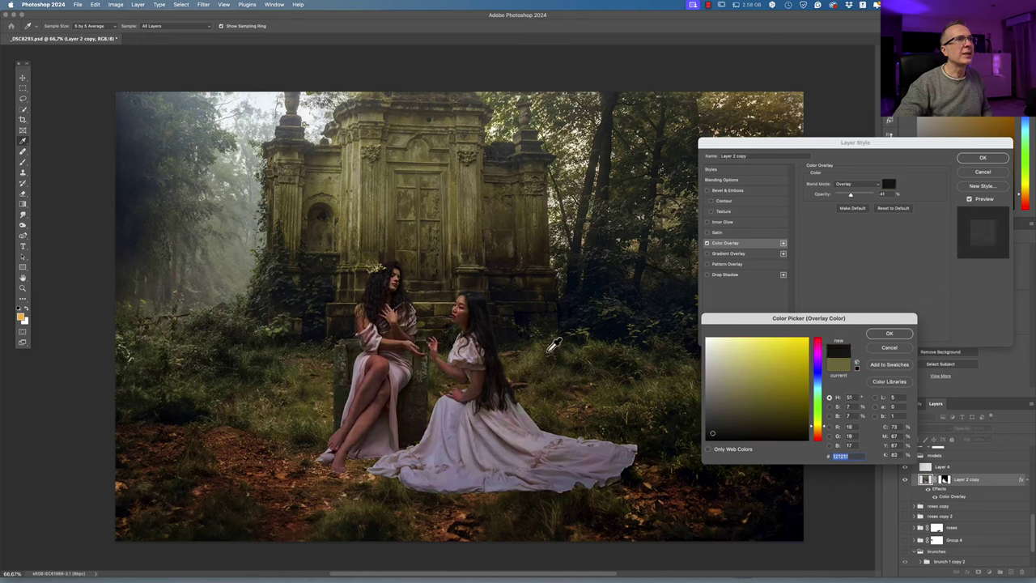
pyautogui.click(552, 348)
pyautogui.click(568, 403)
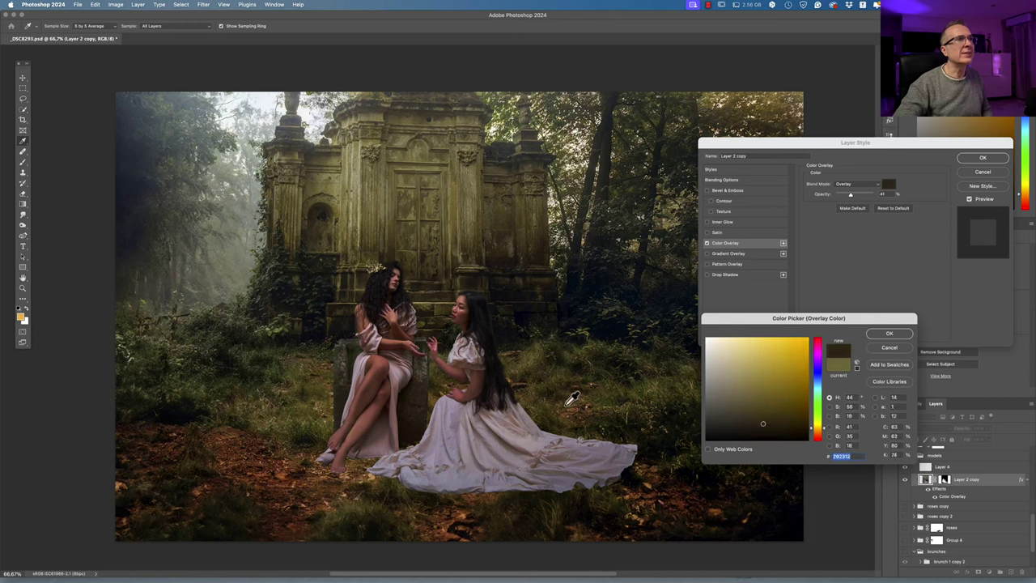
pyautogui.click(762, 389)
pyautogui.moveTo(763, 389); pyautogui.dragTo(760, 379)
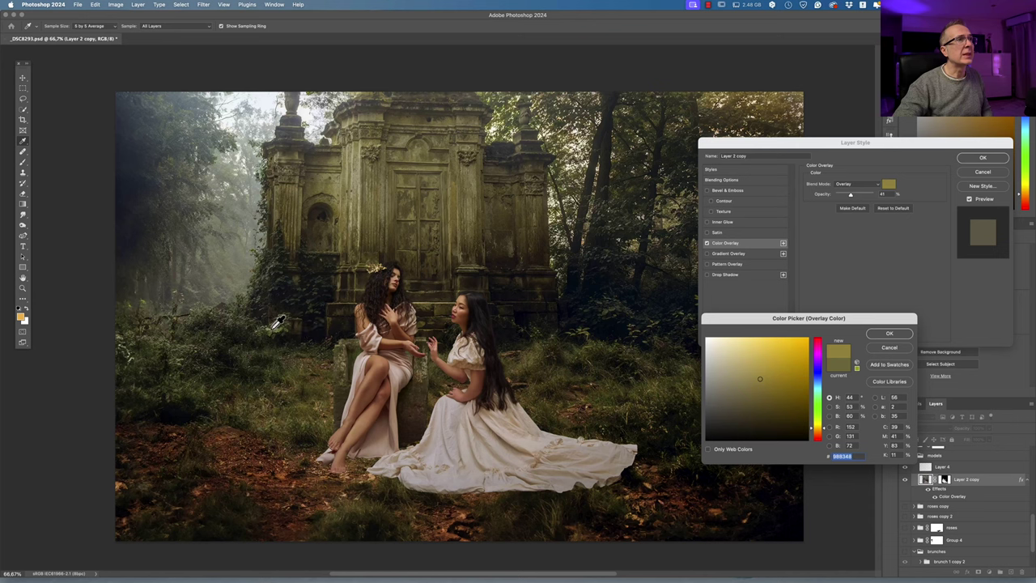
pyautogui.click(306, 399)
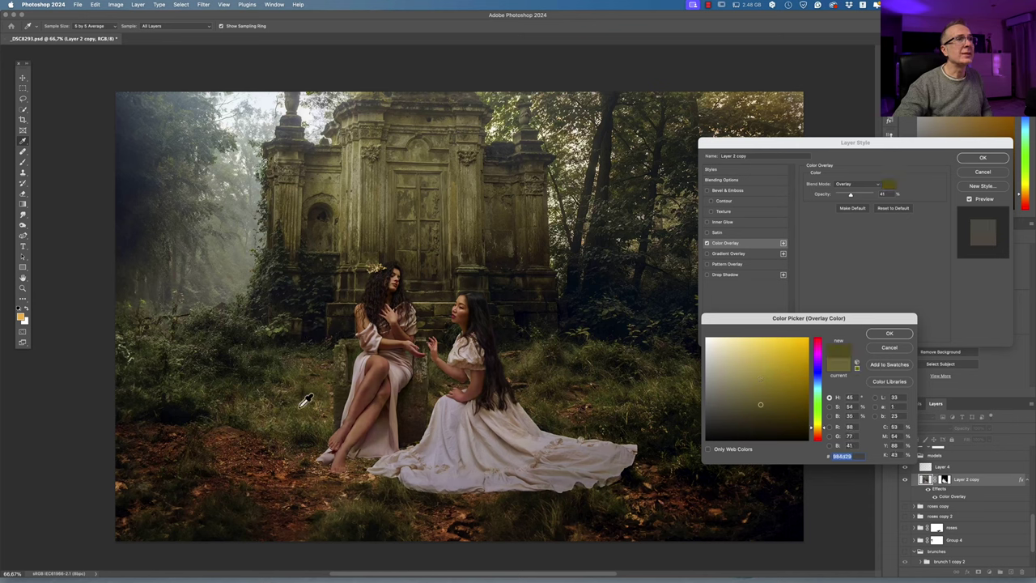
pyautogui.click(889, 347)
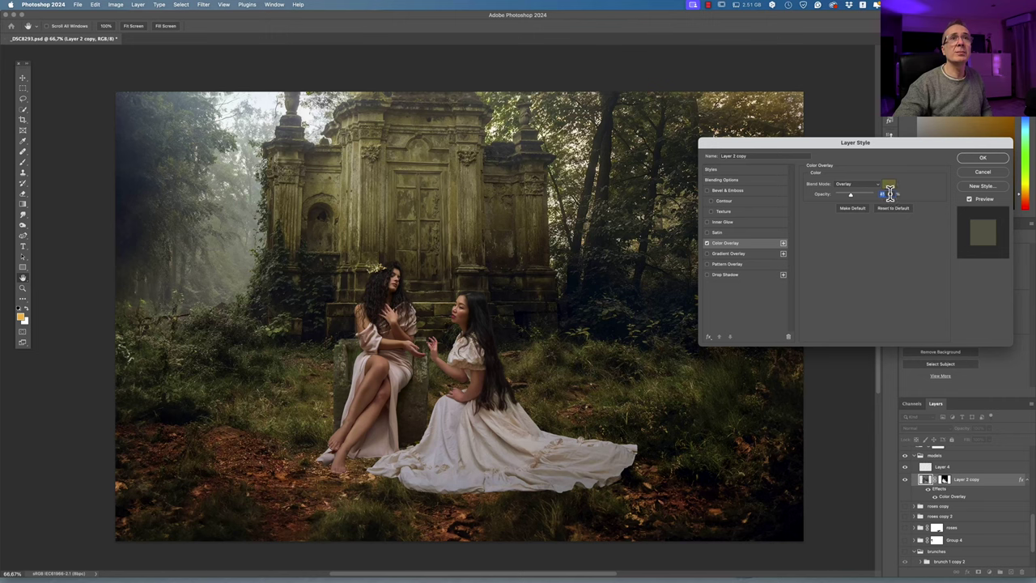
pyautogui.click(976, 161)
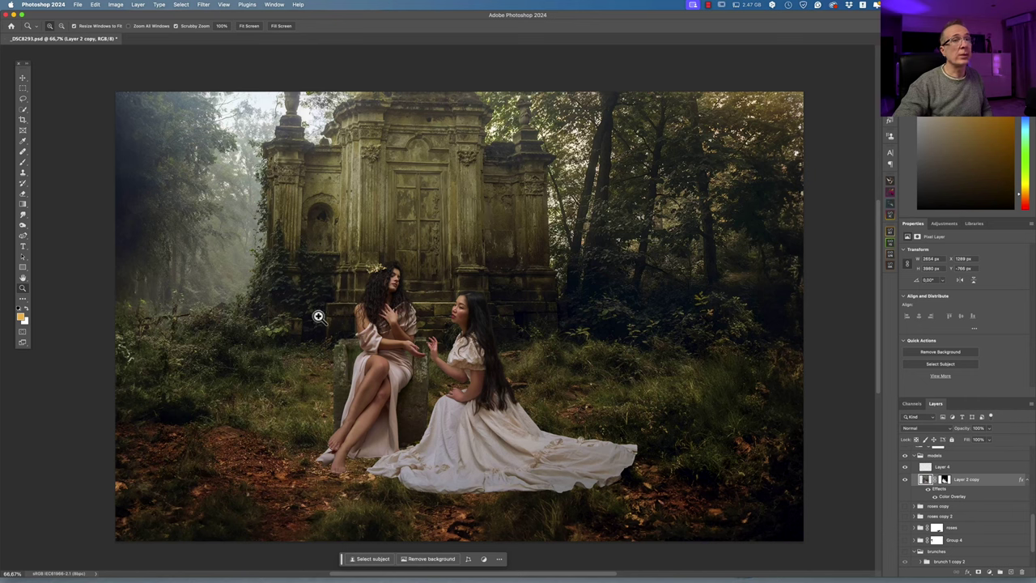
# Collapse the models layer group in the Layers panel
pyautogui.click(976, 507)
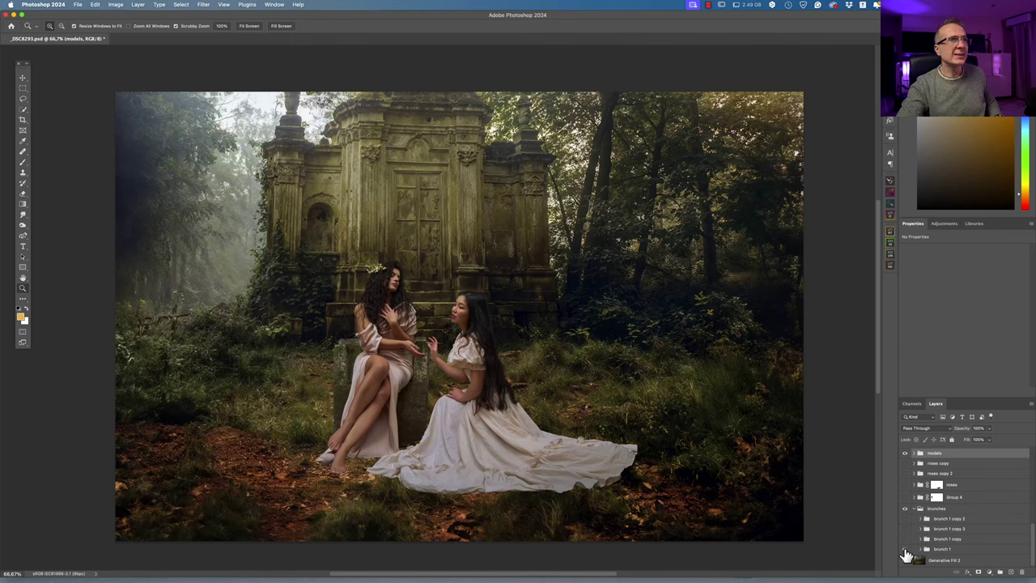
# Show the blossoming branch layer, view it solo, then restore all layers
pyautogui.click(907, 556)
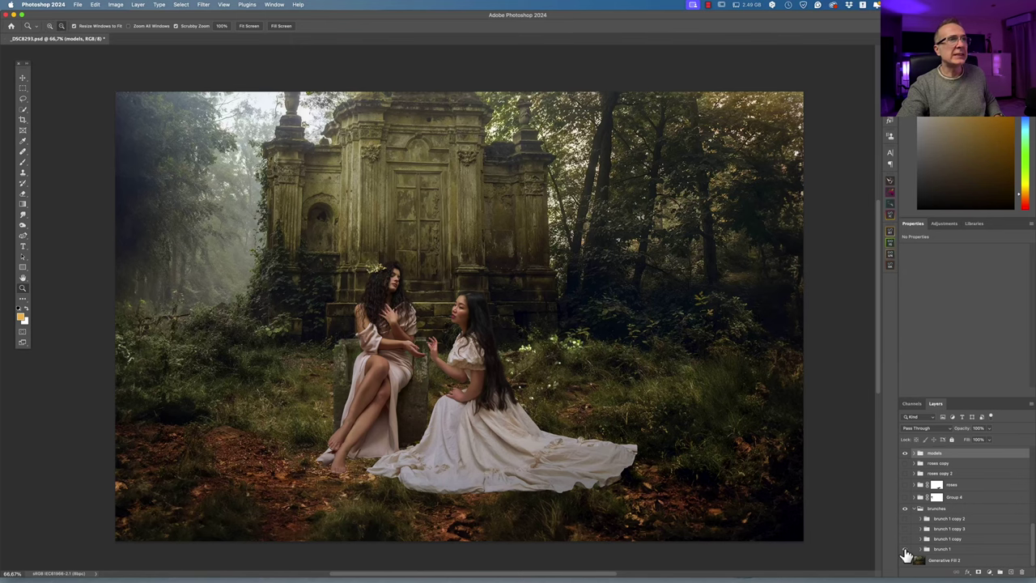
pyautogui.keyDown('alt'); pyautogui.click(906, 555); pyautogui.keyUp('alt')
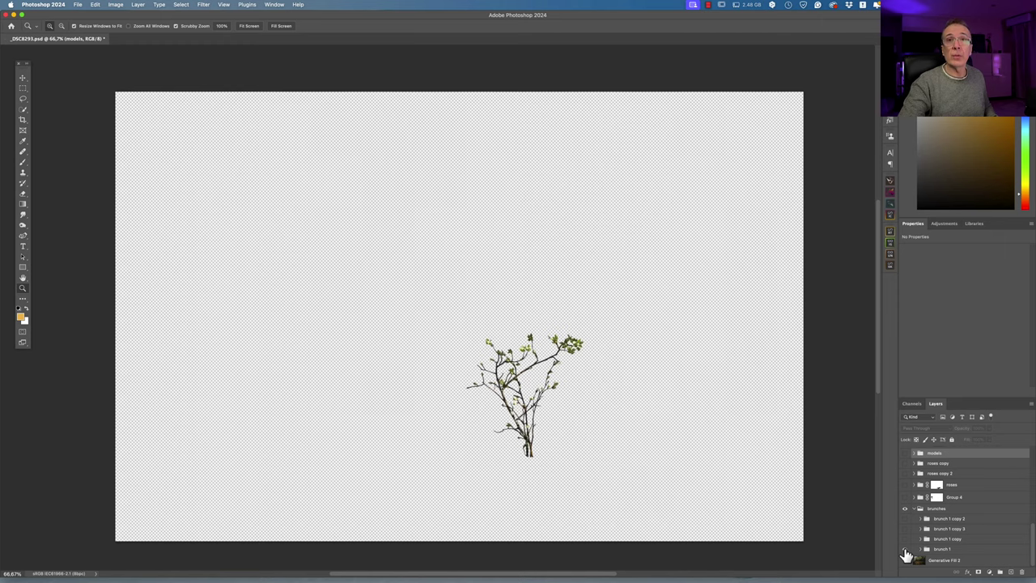
pyautogui.keyDown('alt'); pyautogui.click(906, 551); pyautogui.keyUp('alt')
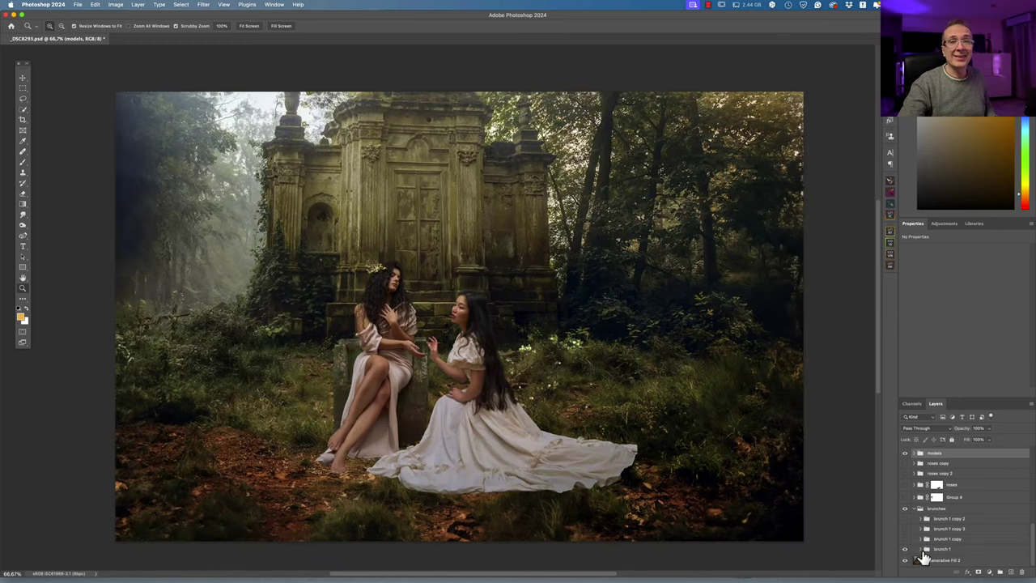
# Expand brunch 1 and toggle the blurred branch and its Curves 7 adjustment to compare
pyautogui.click(922, 550)
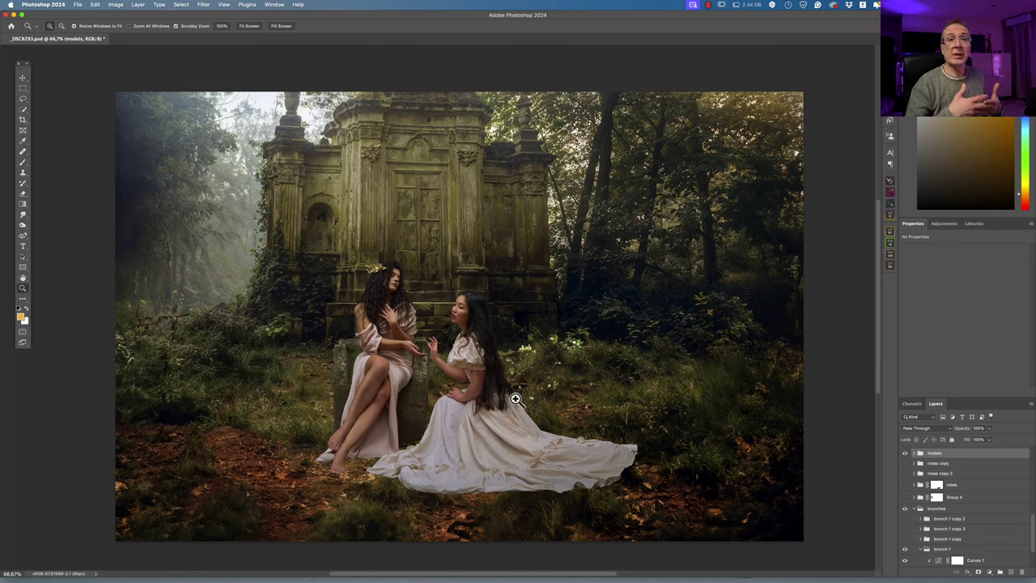
pyautogui.scroll(-3, 939, 534)
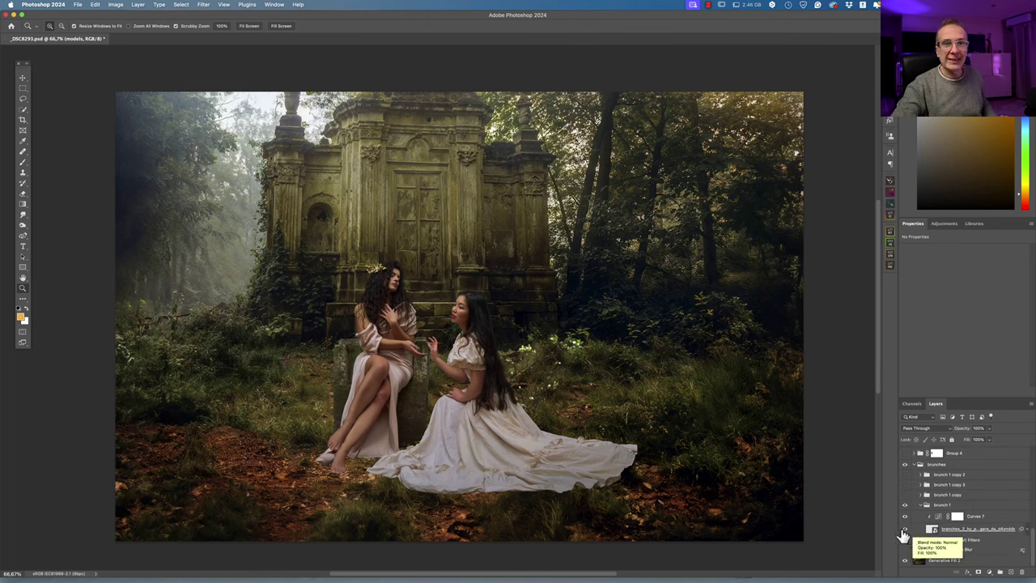
pyautogui.click(905, 522)
pyautogui.click(905, 522)
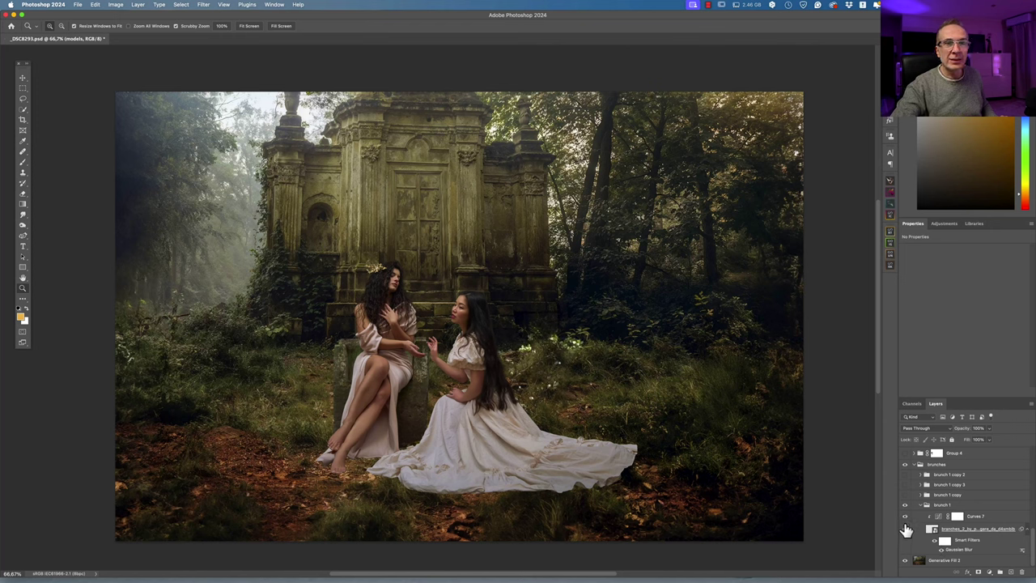
pyautogui.click(908, 524)
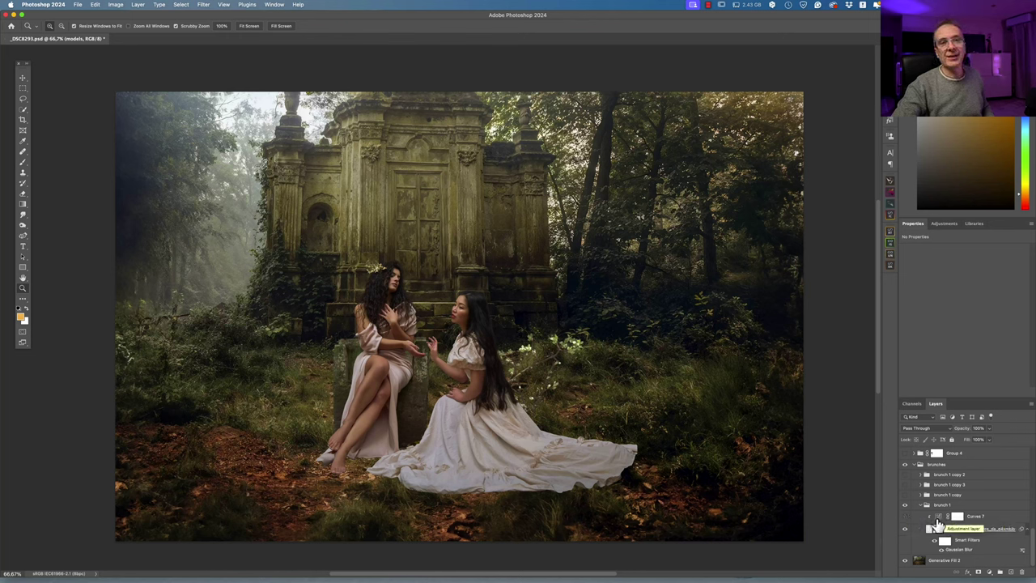
pyautogui.click(907, 518)
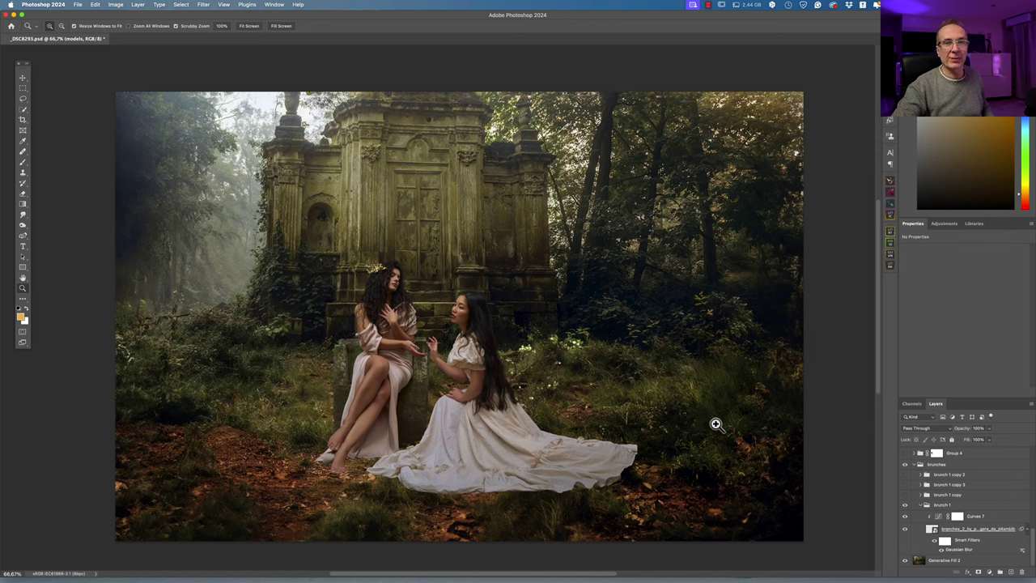
# Collapse brunch 1 and show the brunch 1 and brunch 1 copy blossom layers
pyautogui.click(921, 504)
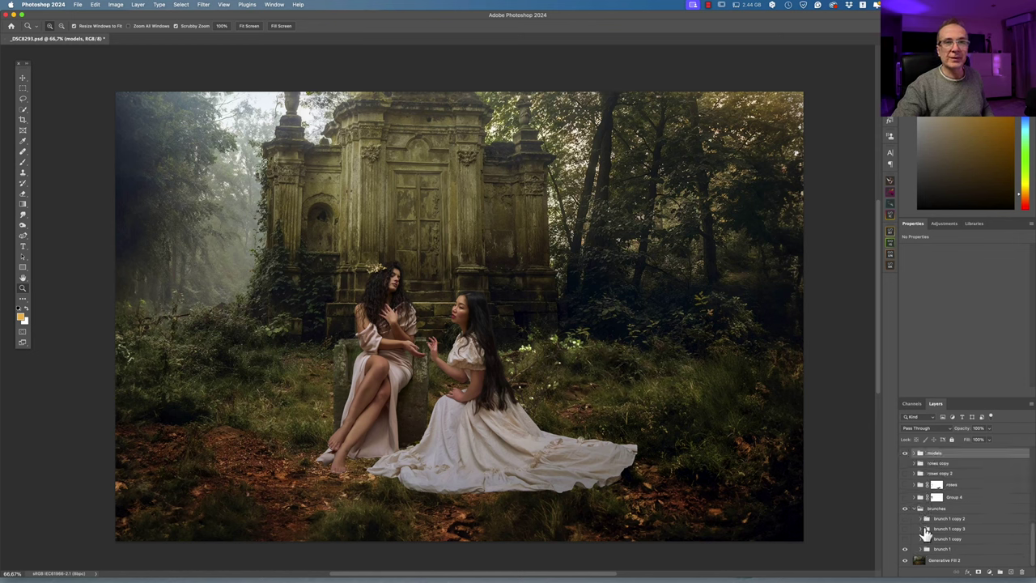
pyautogui.click(906, 549)
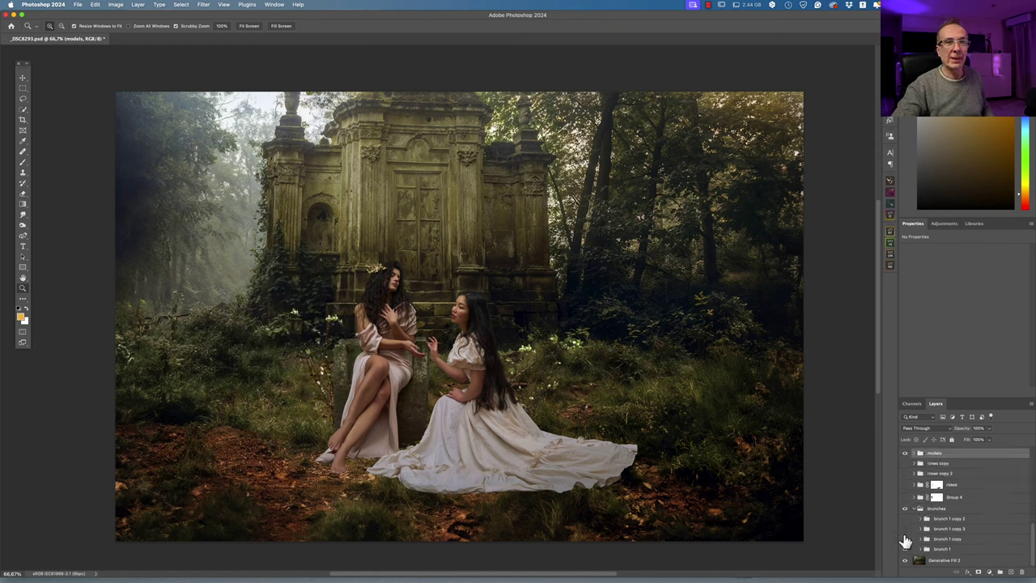
pyautogui.click(906, 537)
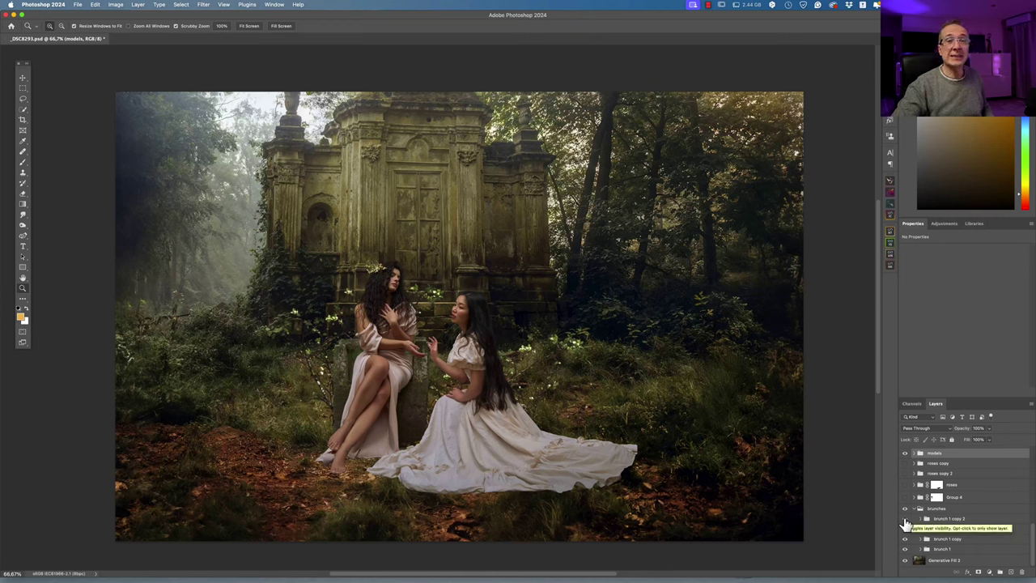
# Toggle the brunches group for a before/after check, then reveal the leafy top-left branch
pyautogui.click(914, 509)
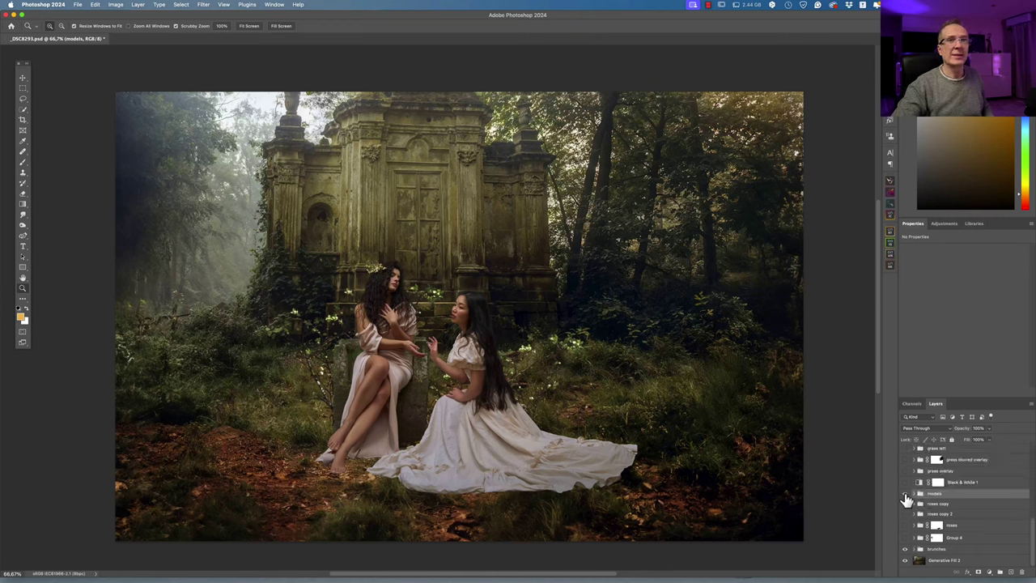
pyautogui.click(905, 550)
pyautogui.click(905, 551)
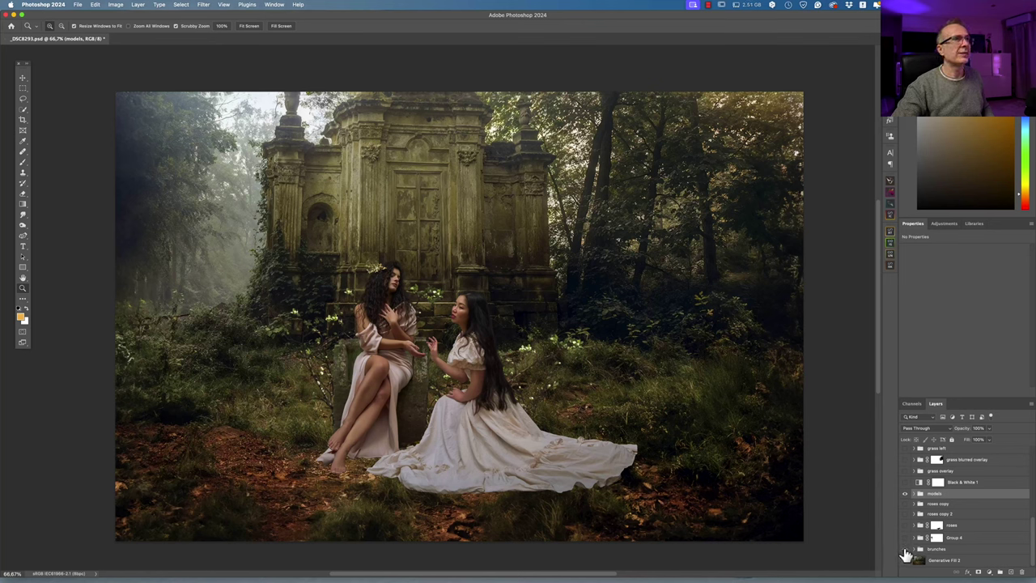
pyautogui.click(905, 550)
pyautogui.click(905, 551)
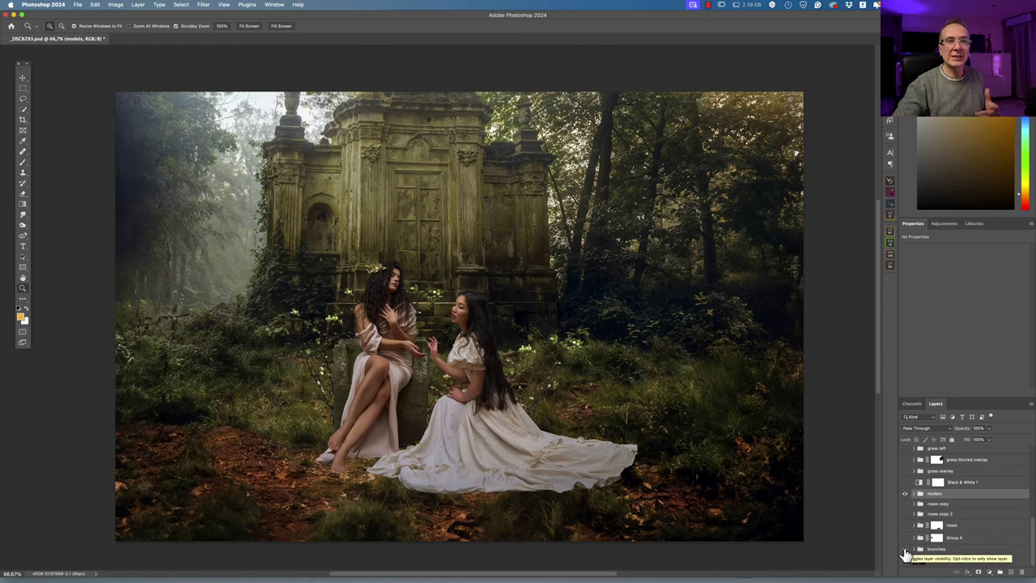
pyautogui.click(906, 539)
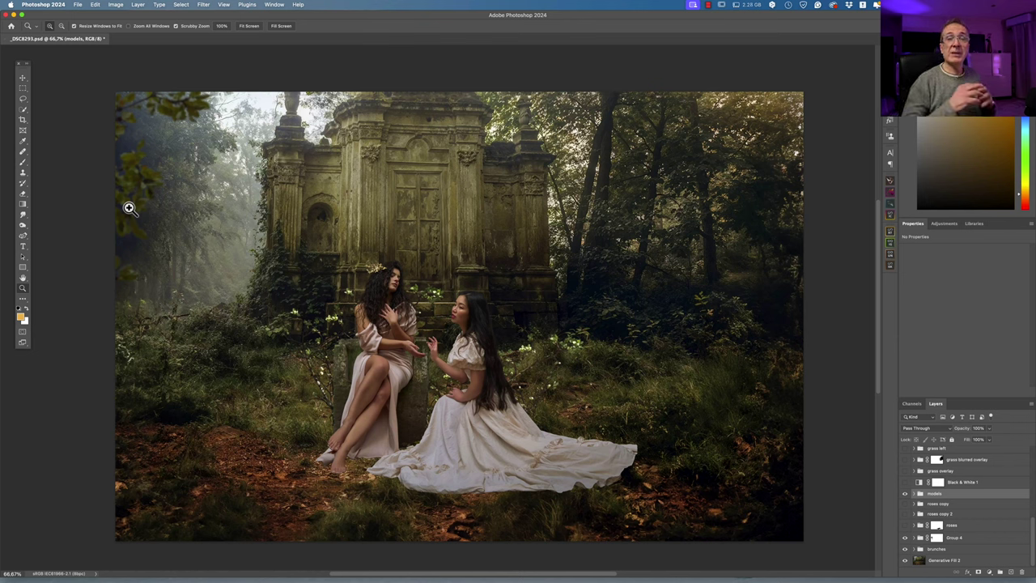
# Show the white roses beside the dress, comparing them solo and with curves brightening
pyautogui.click(906, 525)
pyautogui.click(905, 526)
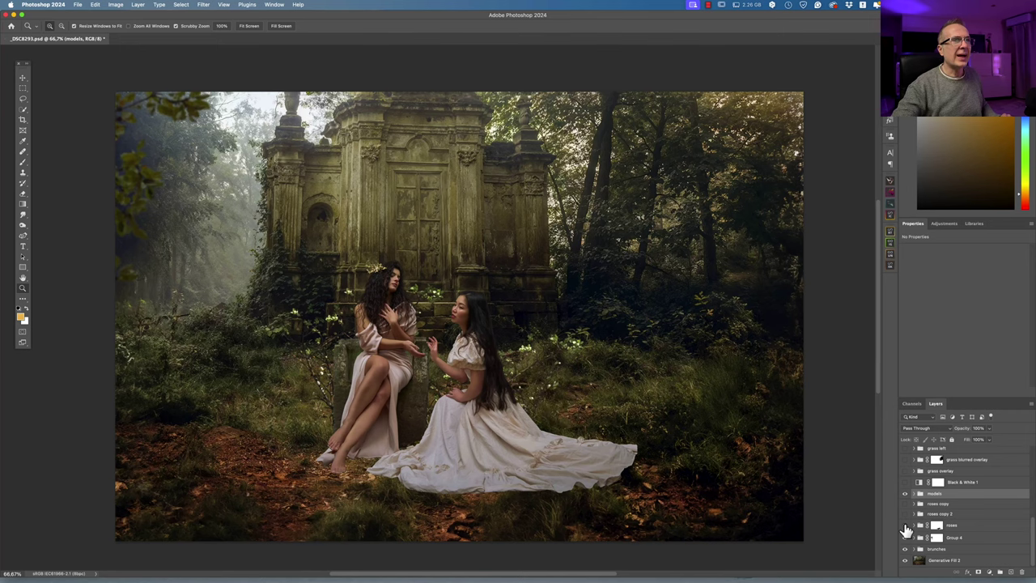
pyautogui.click(906, 526)
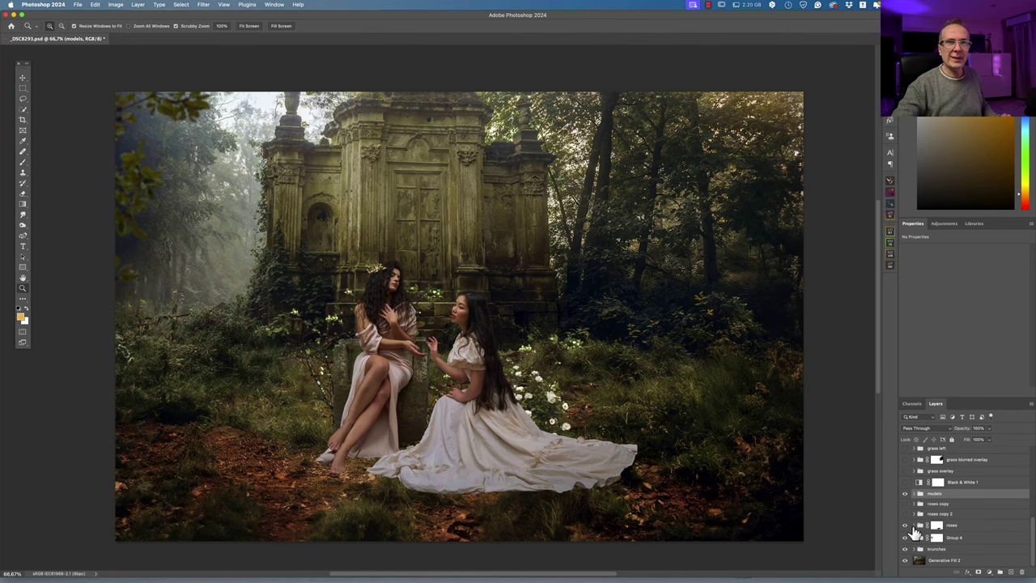
pyautogui.keyDown('alt'); pyautogui.click(906, 528); pyautogui.keyUp('alt')
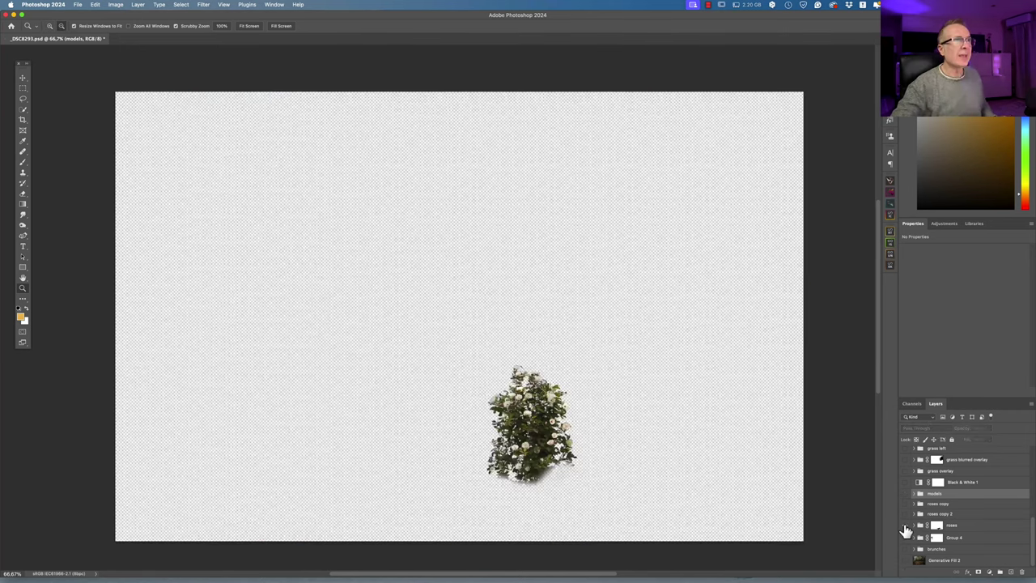
pyautogui.keyDown('alt'); pyautogui.click(906, 527); pyautogui.keyUp('alt')
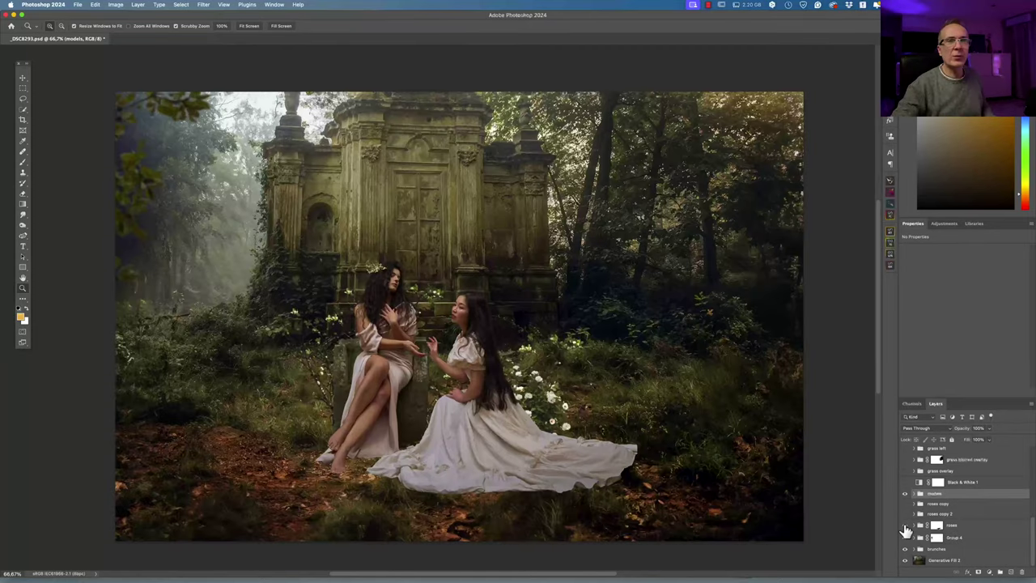
pyautogui.click(913, 526)
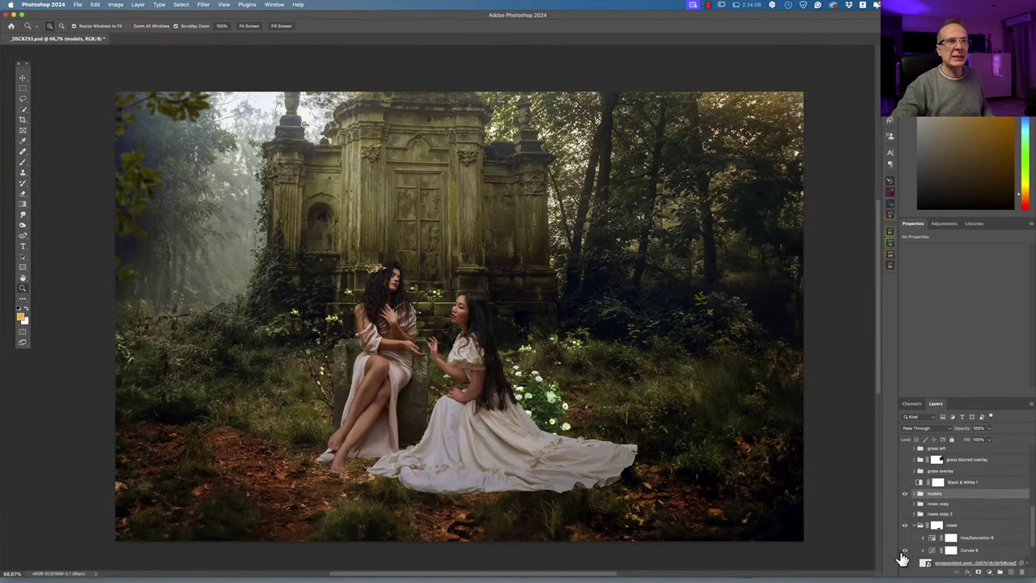
pyautogui.click(905, 551)
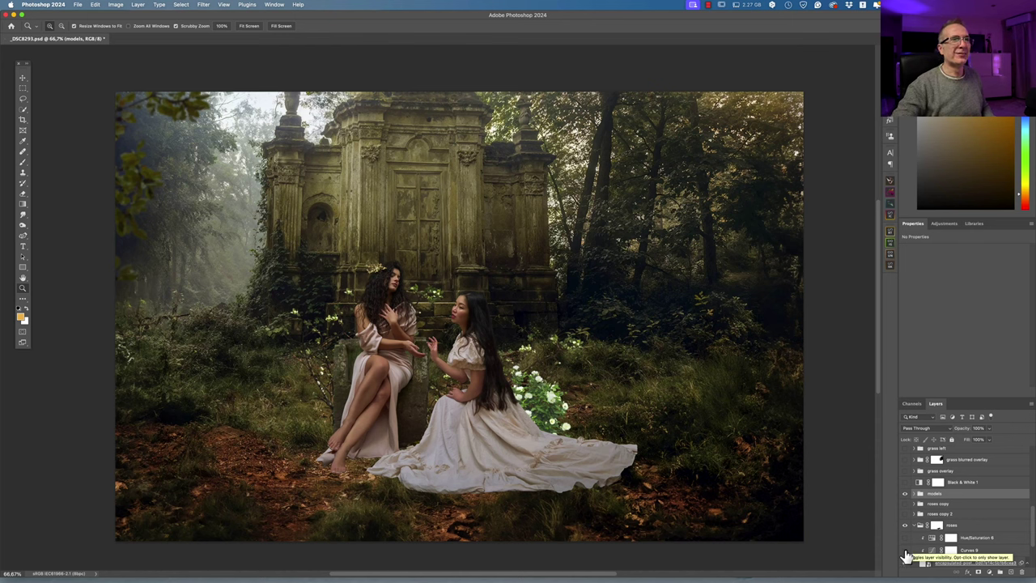
pyautogui.click(906, 554)
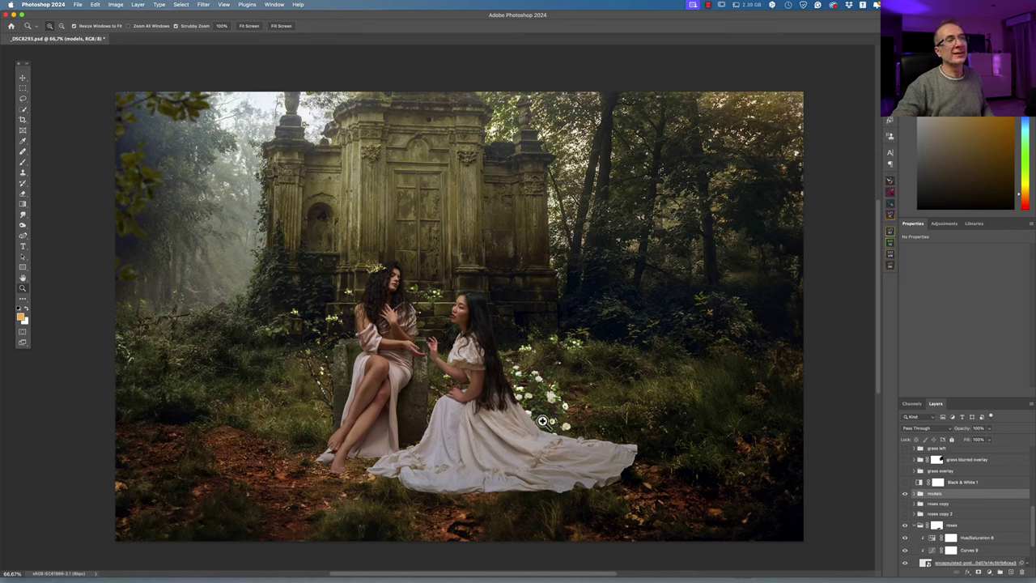
# Turn on roses copy 2, roses copy and the Black & White 1 toning
pyautogui.click(905, 515)
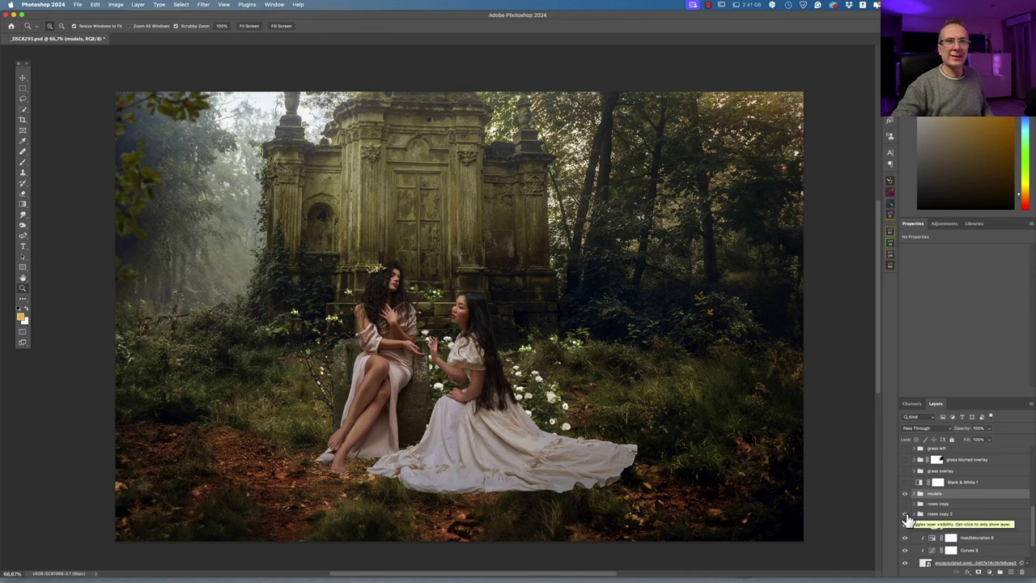
pyautogui.click(906, 504)
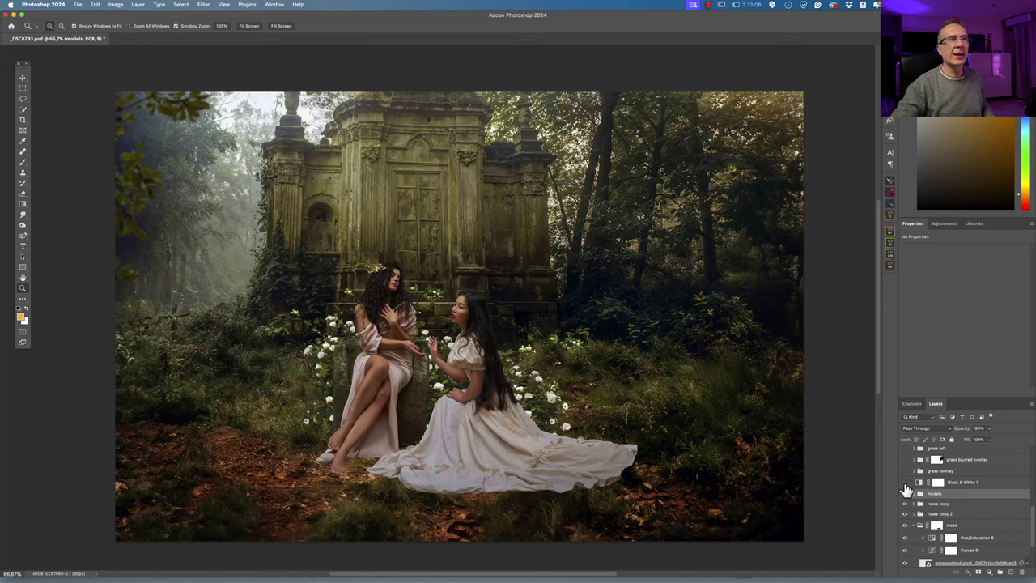
pyautogui.click(906, 482)
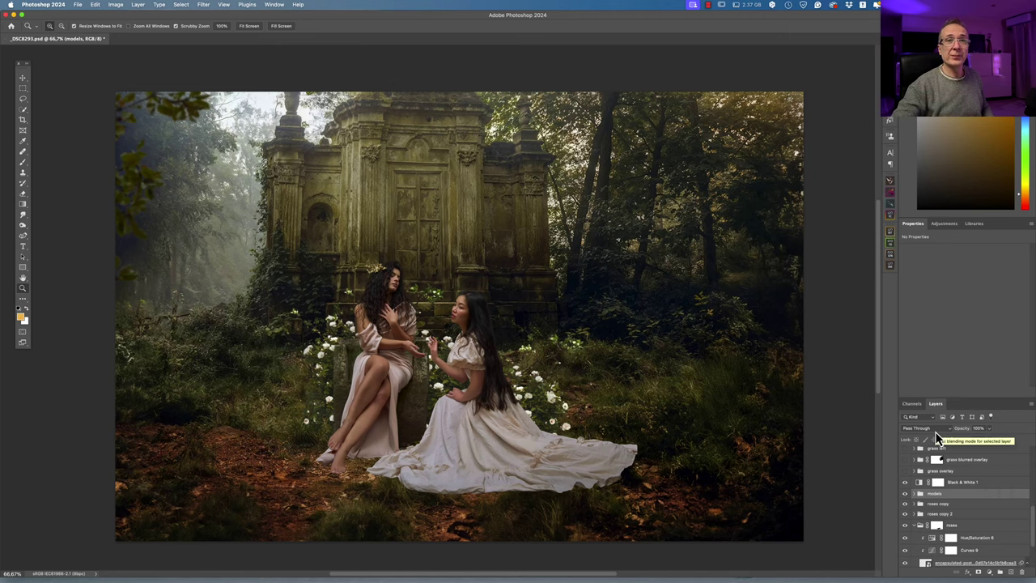
# Keep Black & White 1 in Luminosity blend mode and compare the scene with it hidden
pyautogui.click(971, 483)
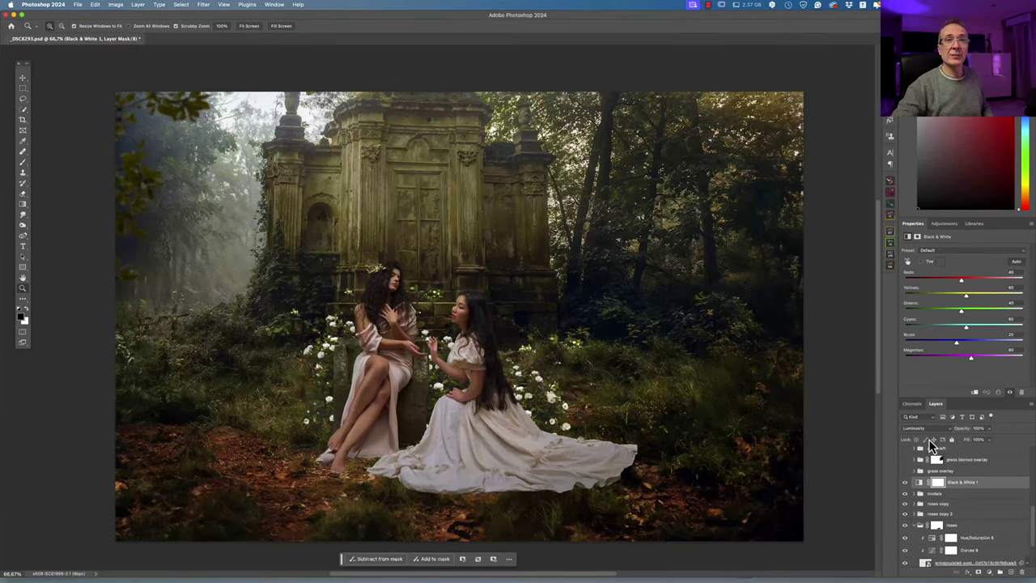
pyautogui.click(937, 428)
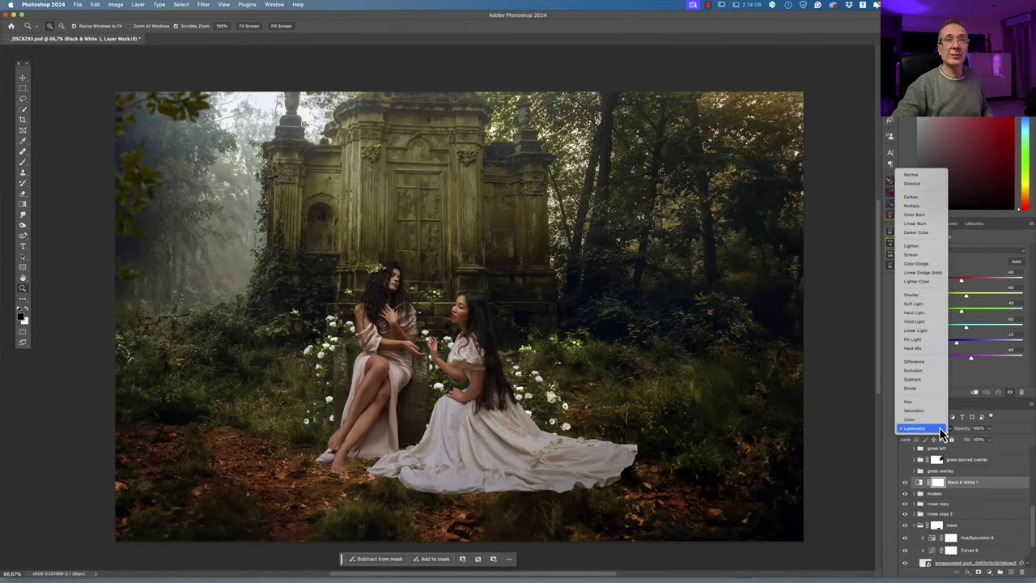
pyautogui.click(1025, 430)
pyautogui.click(906, 484)
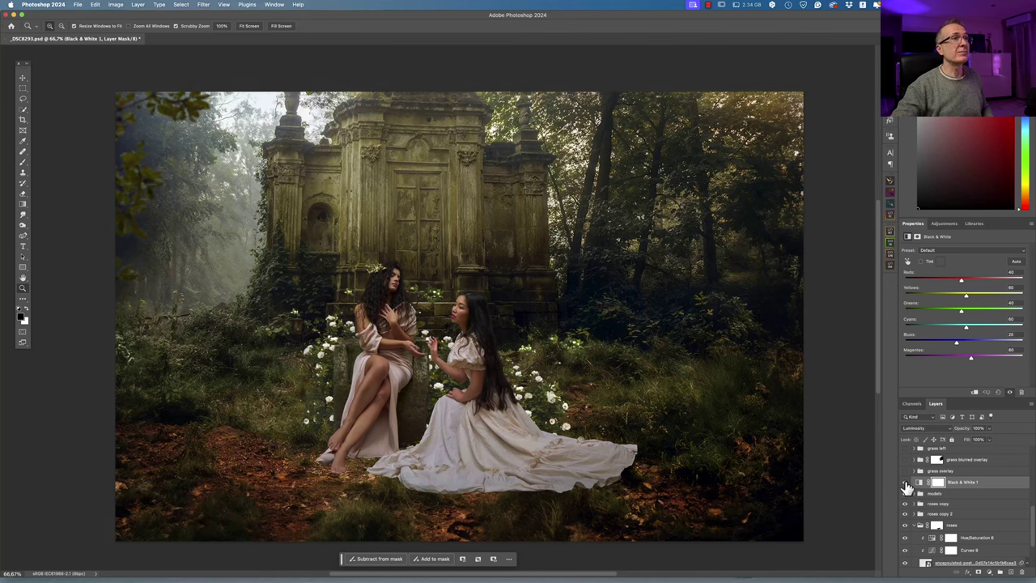
pyautogui.click(906, 484)
pyautogui.click(906, 484)
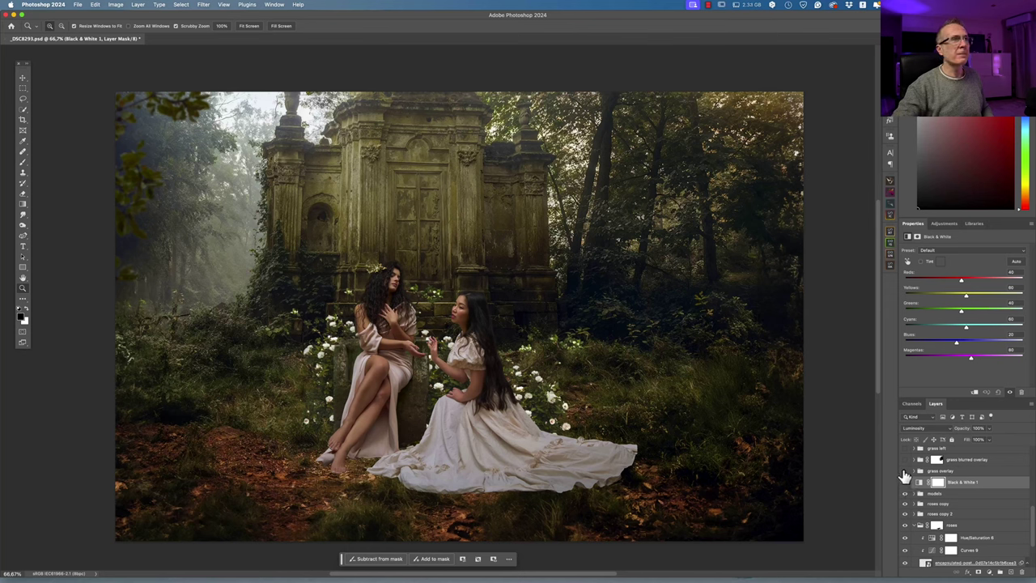
# Turn on the grass overlay over the forest floor, checking it hidden and soloed
pyautogui.click(905, 471)
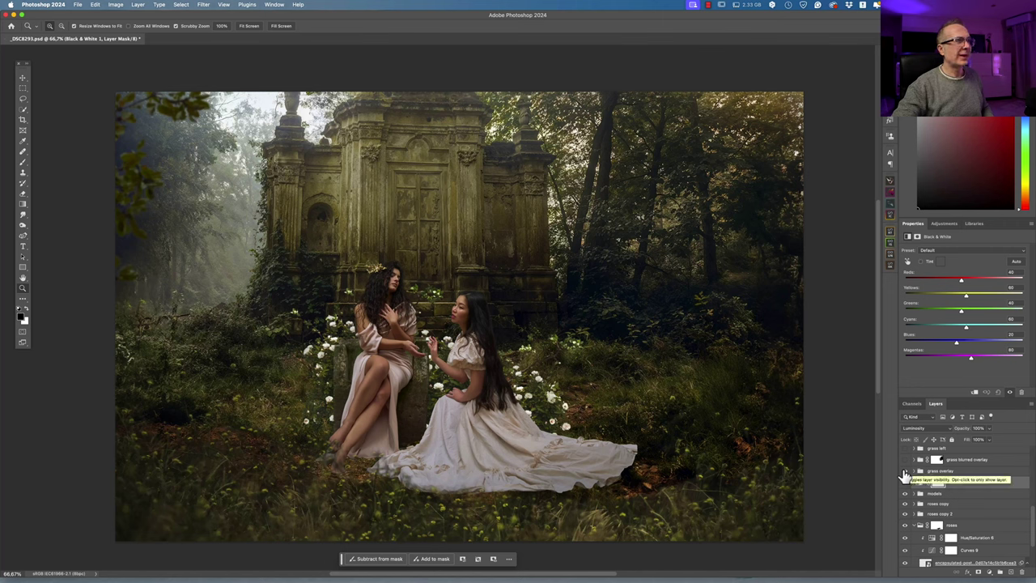
pyautogui.click(905, 473)
pyautogui.click(905, 473)
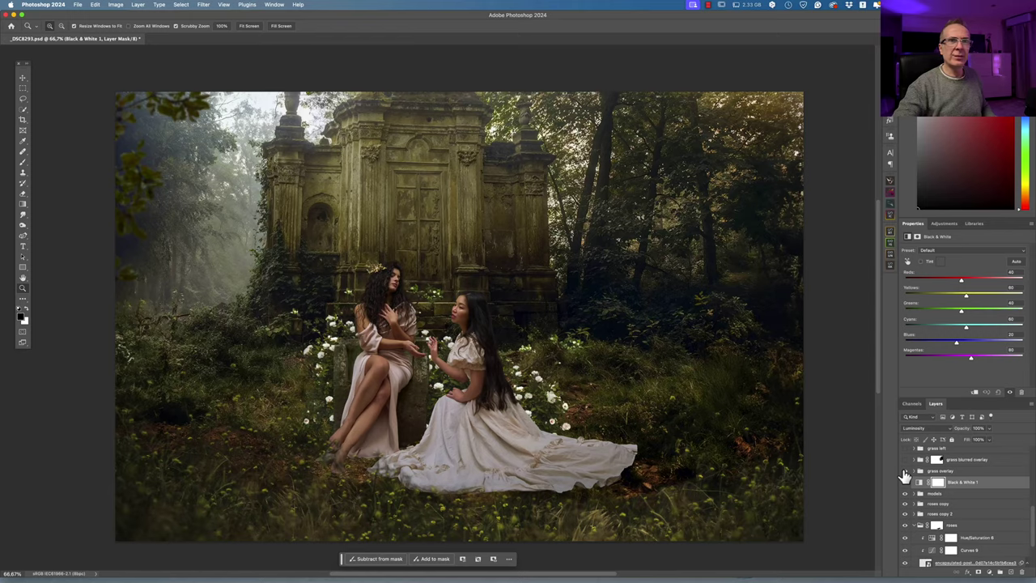
pyautogui.keyDown('alt'); pyautogui.click(905, 474); pyautogui.keyUp('alt')
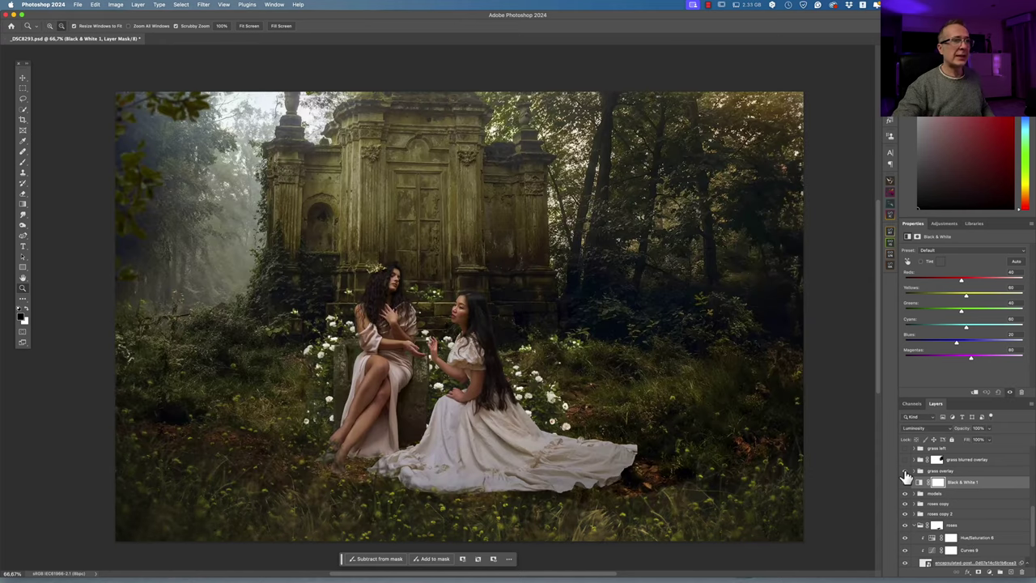
pyautogui.keyDown('alt'); pyautogui.click(905, 474); pyautogui.keyUp('alt')
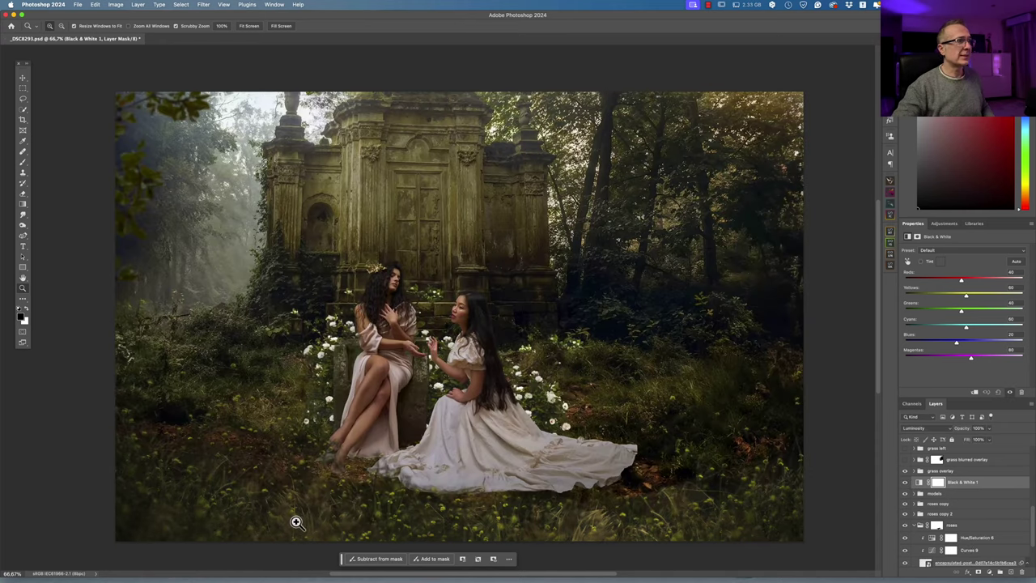
pyautogui.click(914, 471)
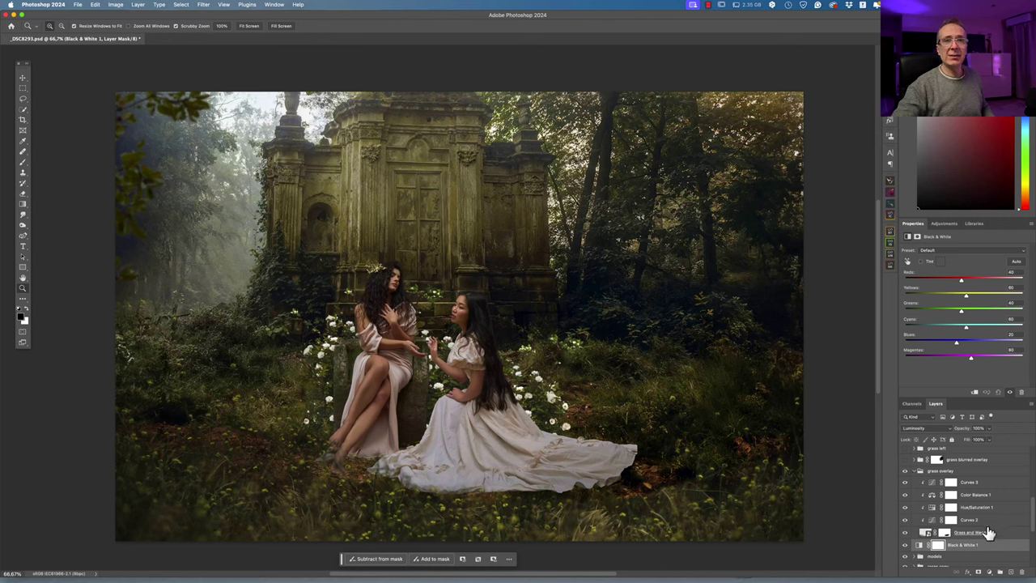
pyautogui.click(906, 508)
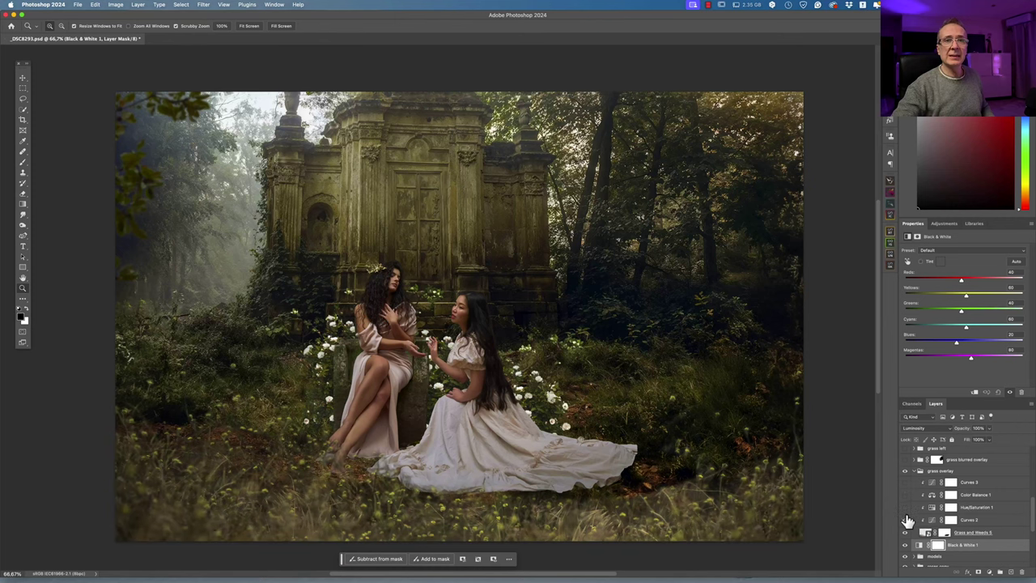
pyautogui.click(905, 526)
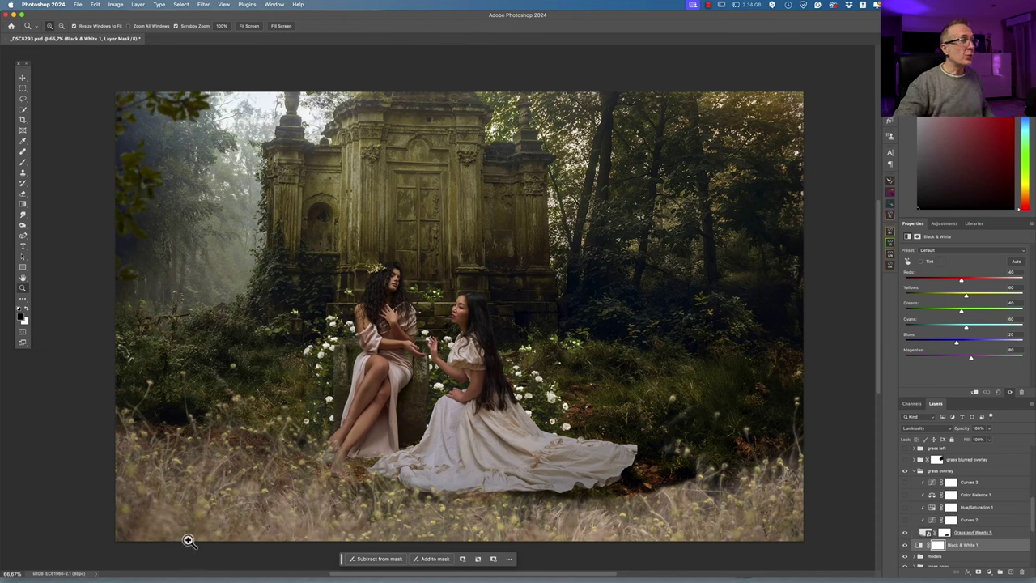
pyautogui.click(905, 527)
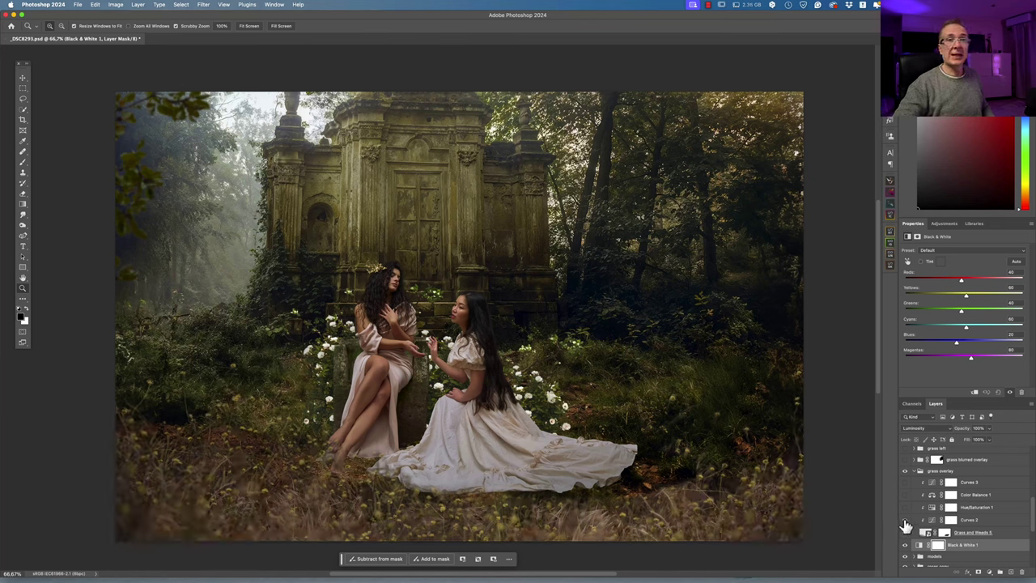
pyautogui.click(905, 515)
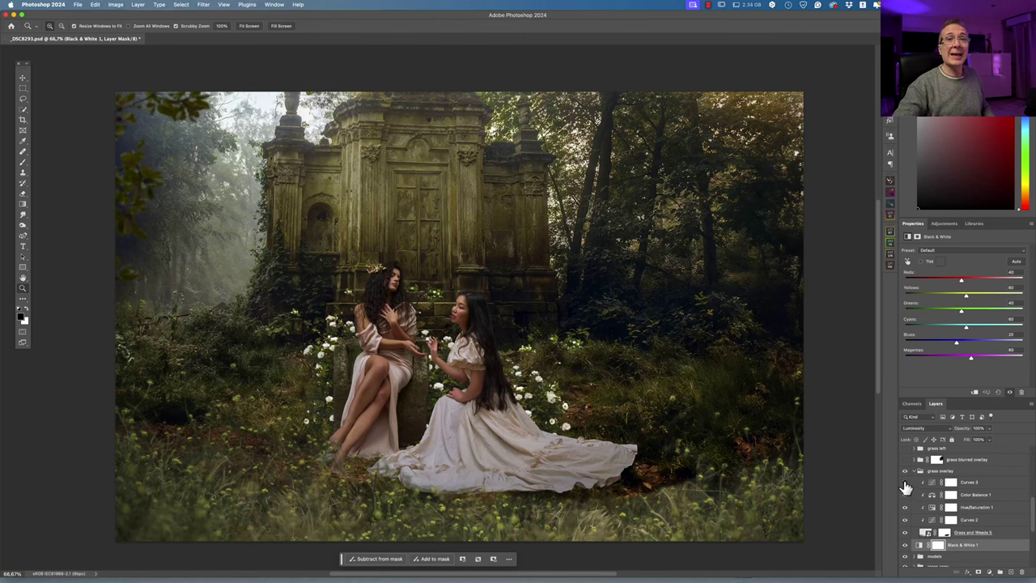
pyautogui.click(905, 484)
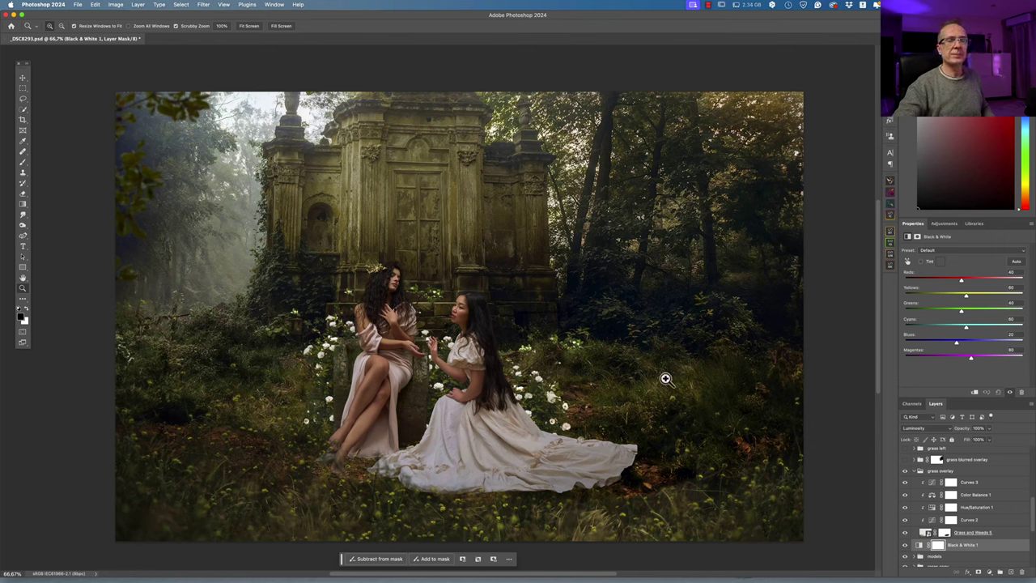
pyautogui.click(912, 471)
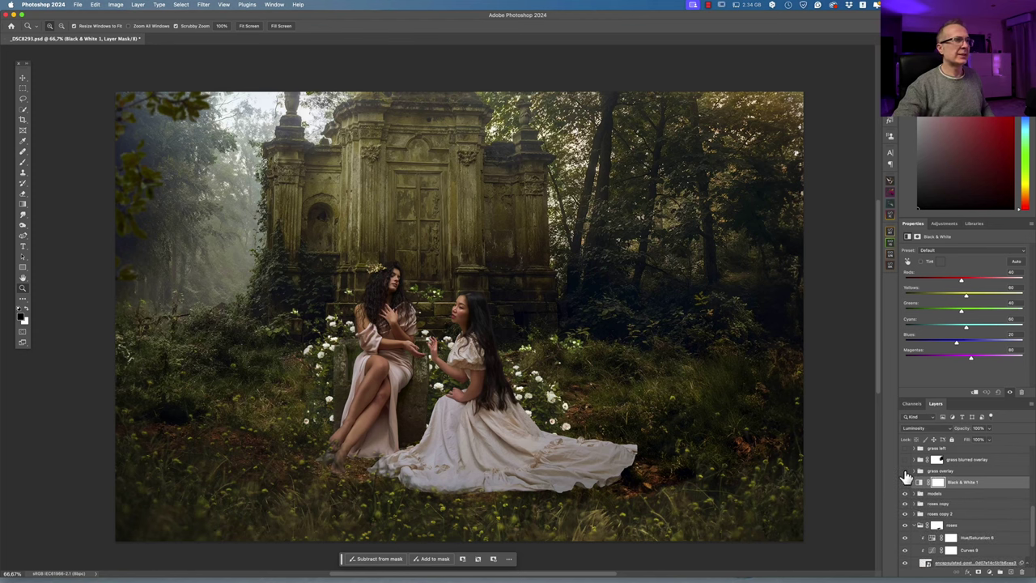
# Compare the lower area with the grass overlay and a neighbouring layer toggled off
pyautogui.click(906, 473)
pyautogui.click(905, 472)
pyautogui.click(906, 473)
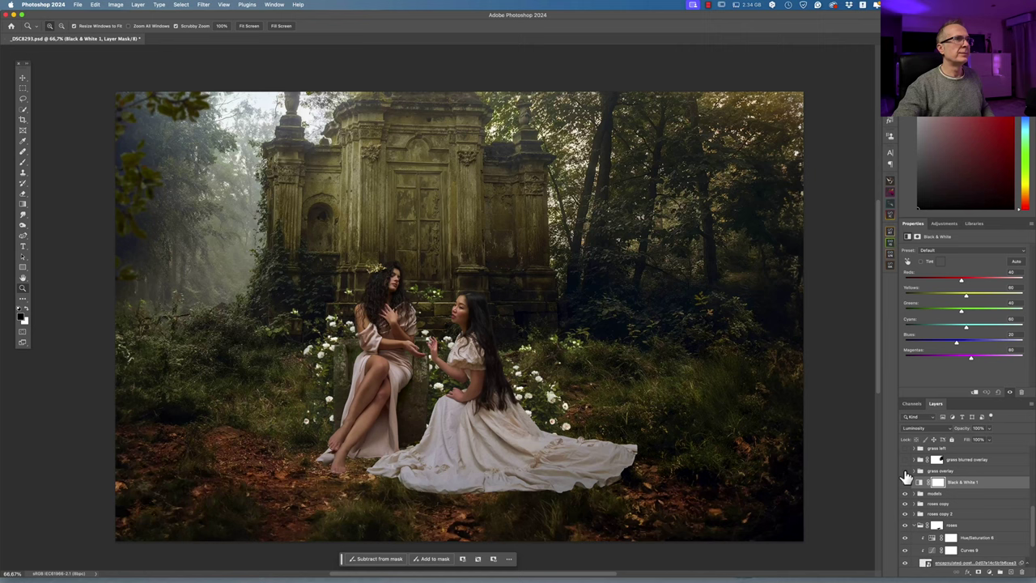
pyautogui.click(905, 473)
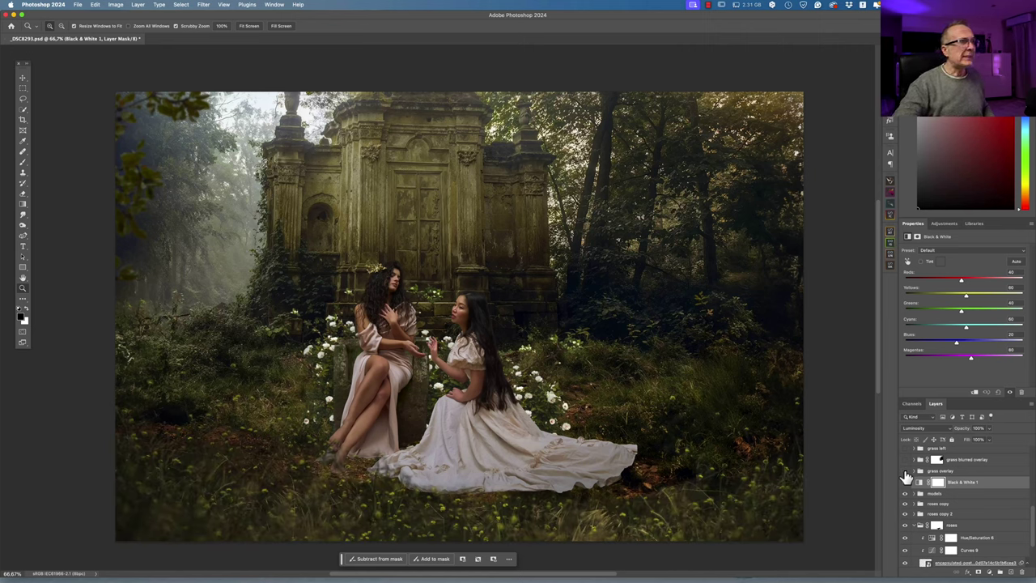
pyautogui.click(906, 478)
pyautogui.click(905, 478)
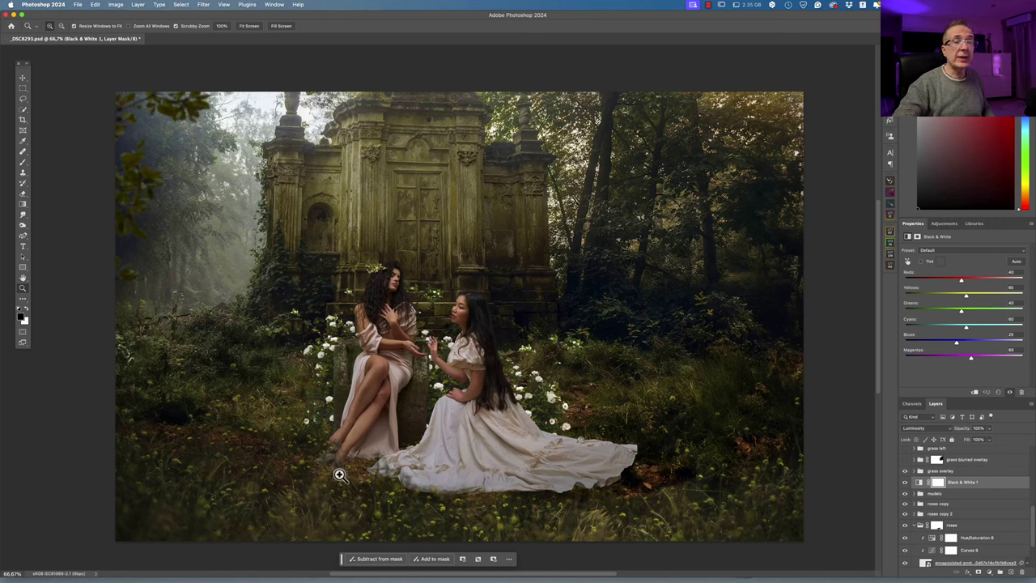
# Re-check the grass overlay, then switch on the grass blurred overlay at bottom right
pyautogui.click(905, 472)
pyautogui.click(905, 473)
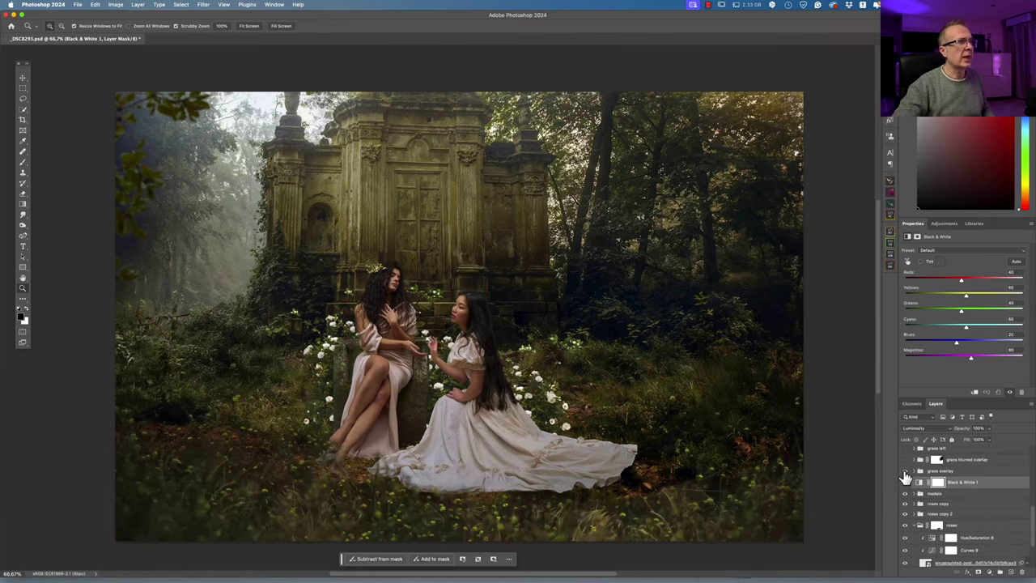
pyautogui.click(905, 473)
pyautogui.click(905, 473)
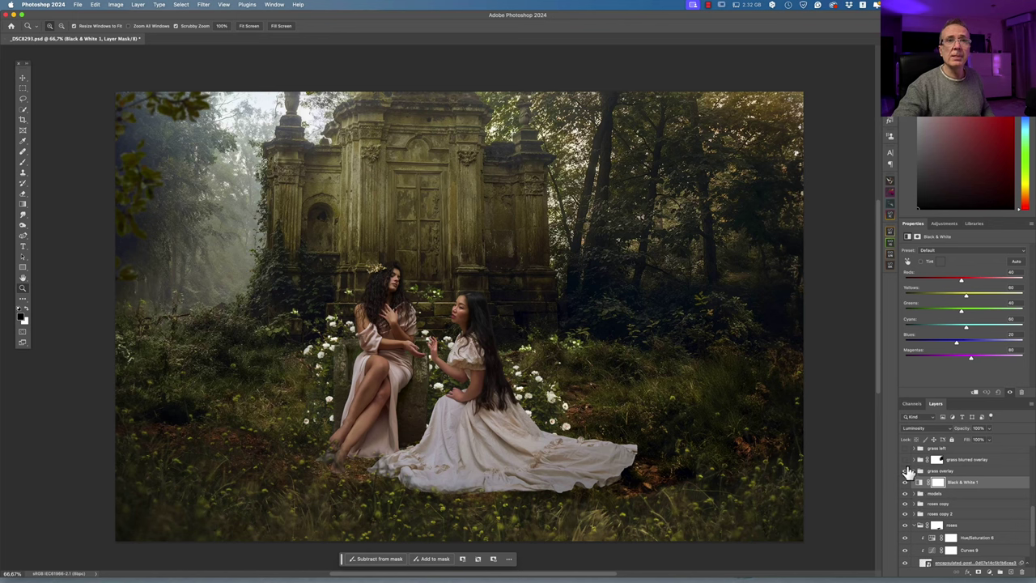
pyautogui.click(906, 459)
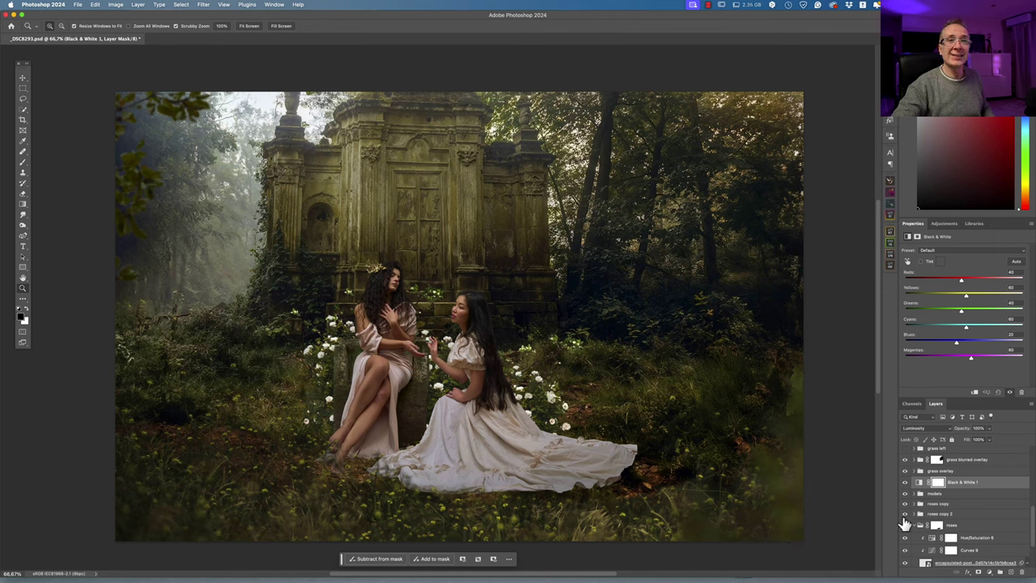
# Turn on the grass left foliage along the image's left edge
pyautogui.scroll(1, 939, 511)
pyautogui.scroll(3, 942, 511)
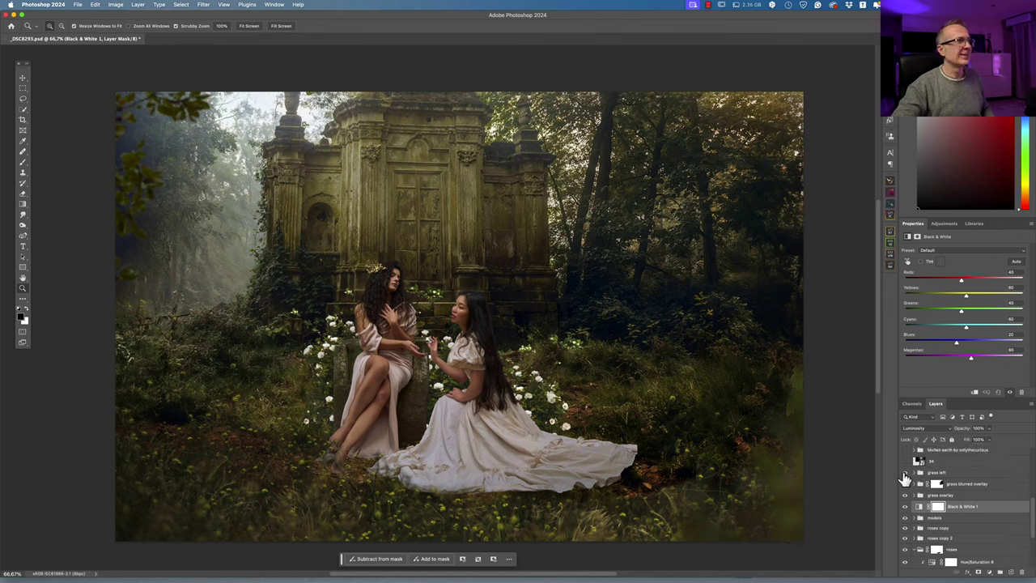
pyautogui.click(905, 474)
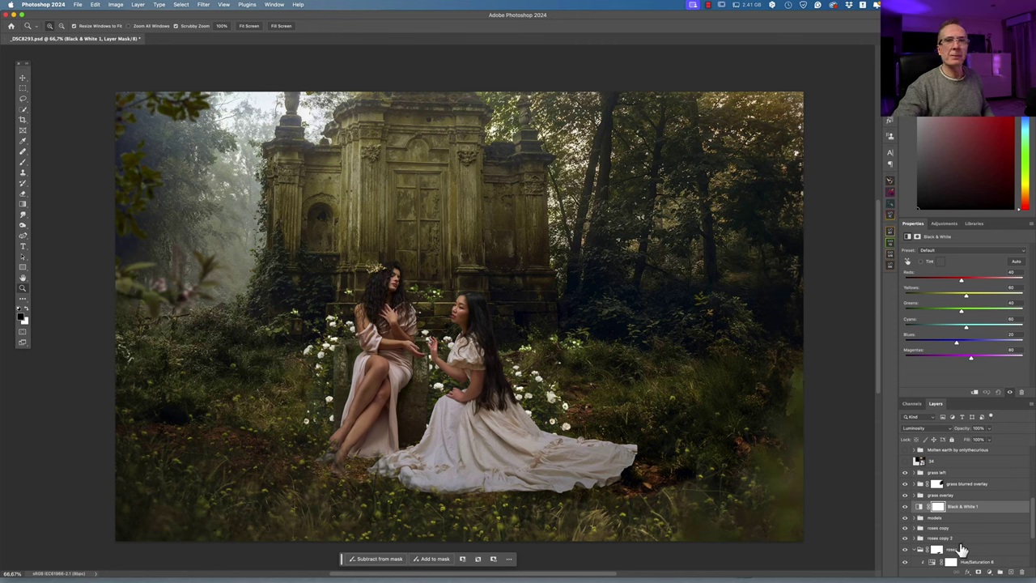
# Show the sun-ray glow over the temple and select the enabled Molten earth by onlythecurious grade
pyautogui.scroll(5, 931, 491)
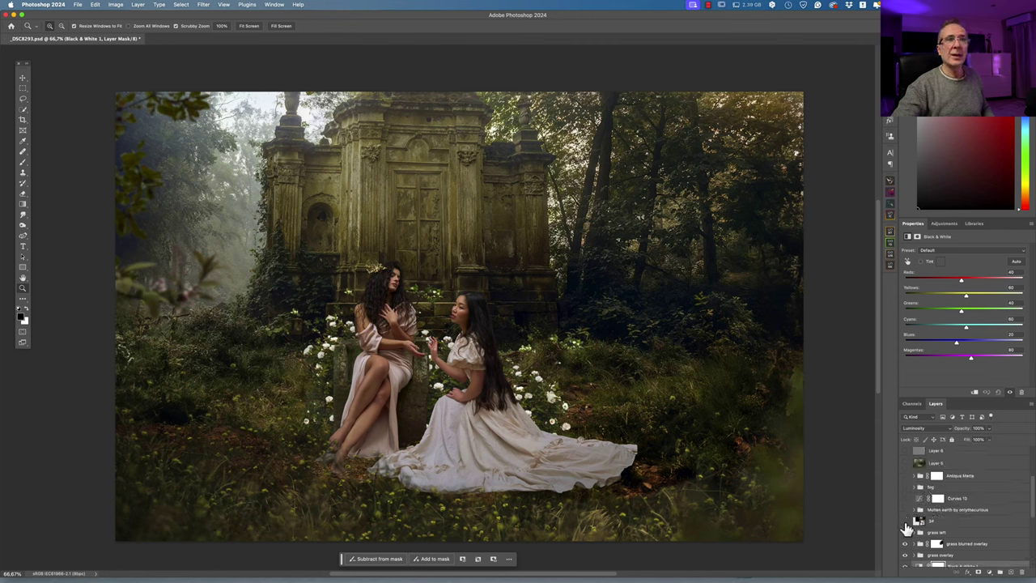
pyautogui.click(906, 523)
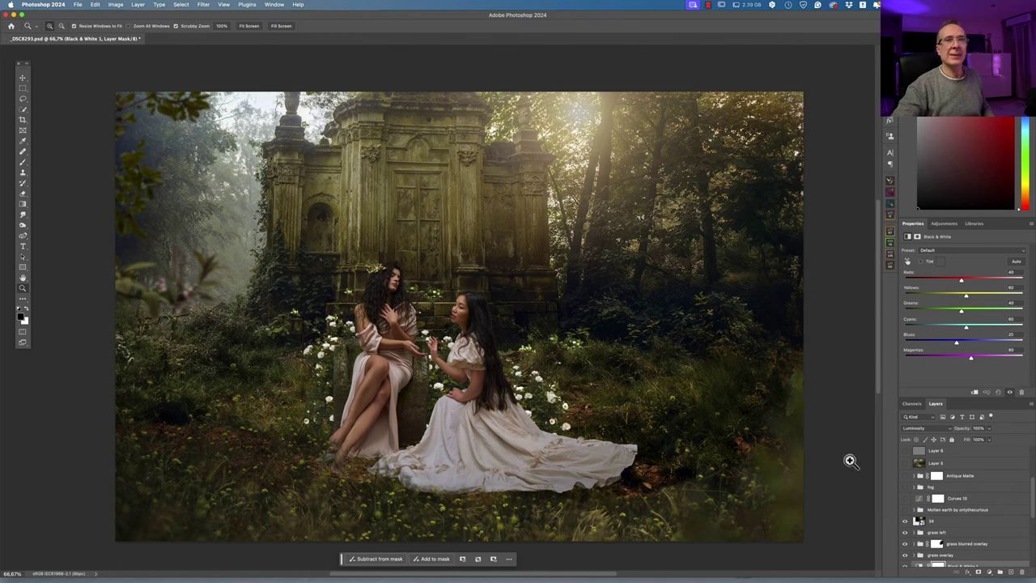
pyautogui.keyDown('alt'); pyautogui.click(904, 522); pyautogui.keyUp('alt')
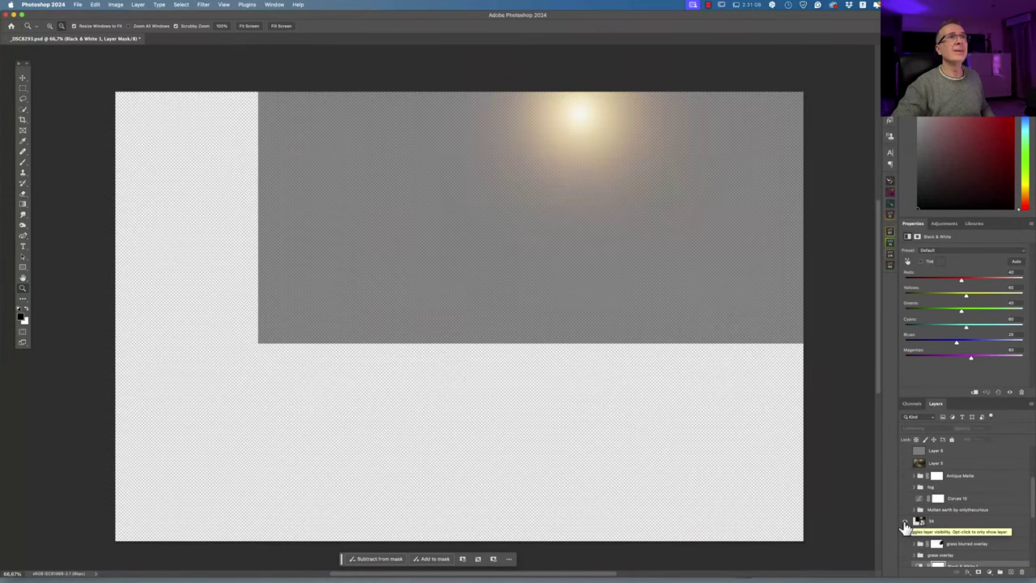
pyautogui.keyDown('alt'); pyautogui.click(905, 523); pyautogui.keyUp('alt')
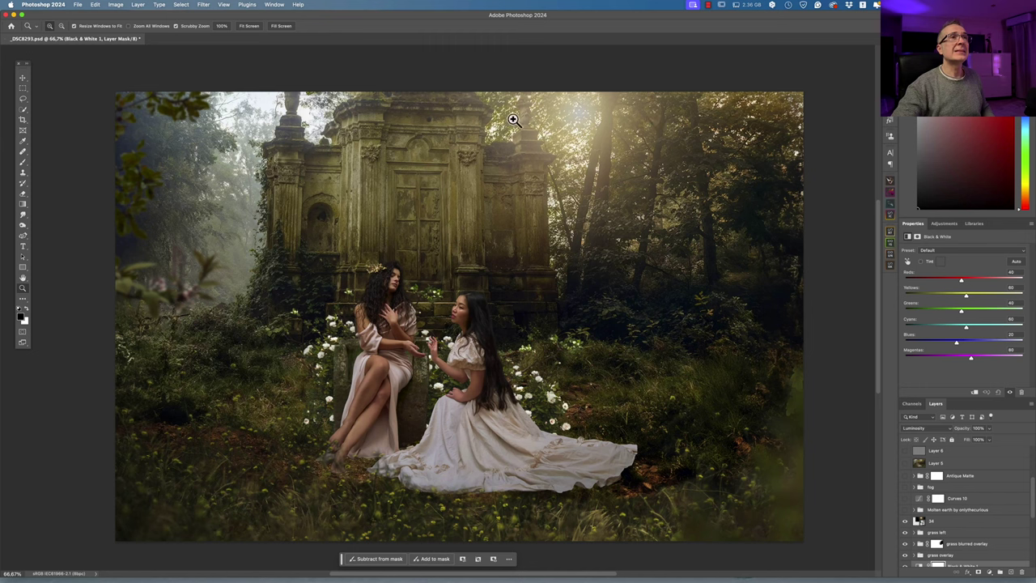
pyautogui.click(905, 512)
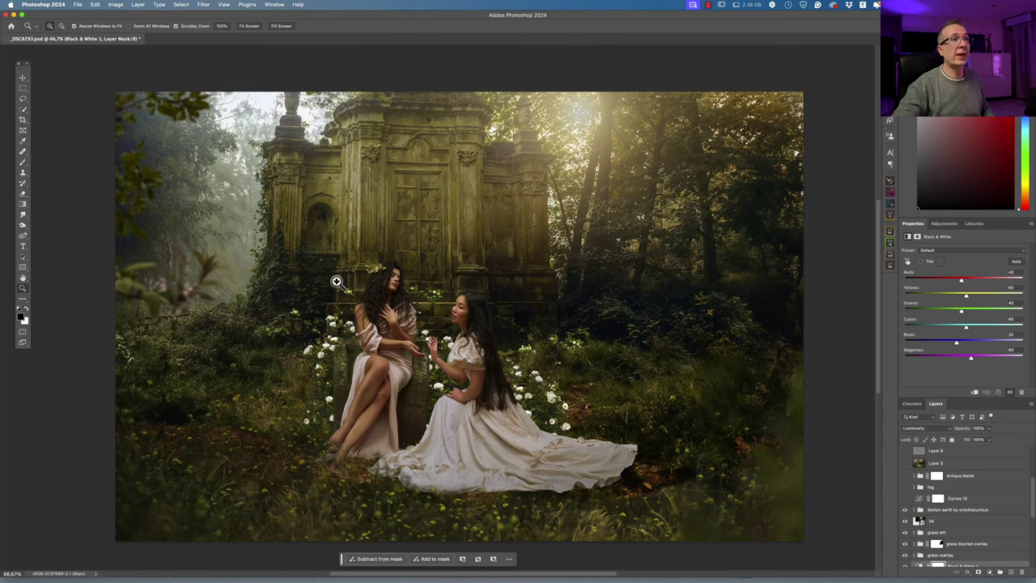
pyautogui.click(959, 510)
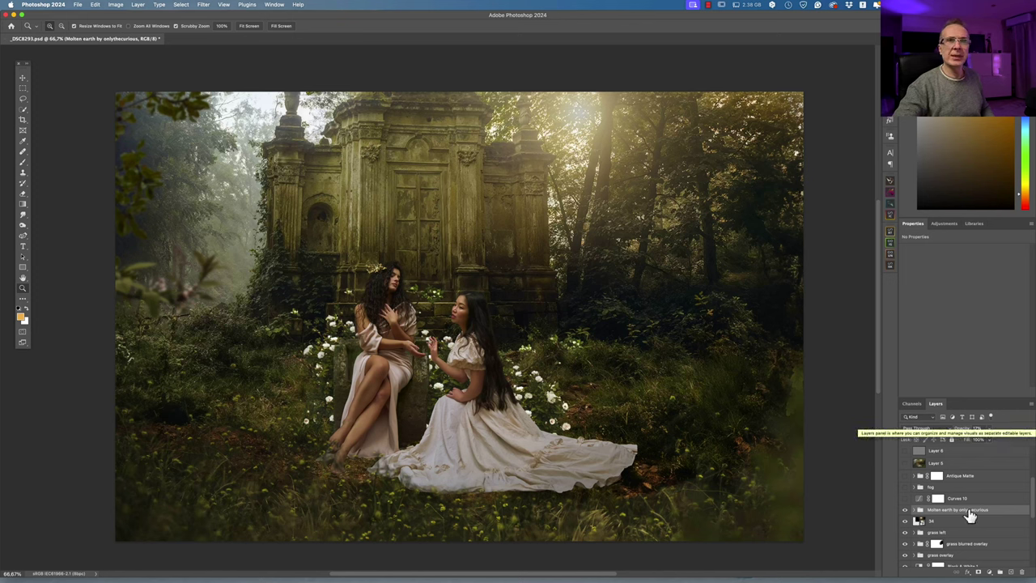
# Switch on Curves 10 and the fog haze group, then expand the fog group
pyautogui.click(905, 499)
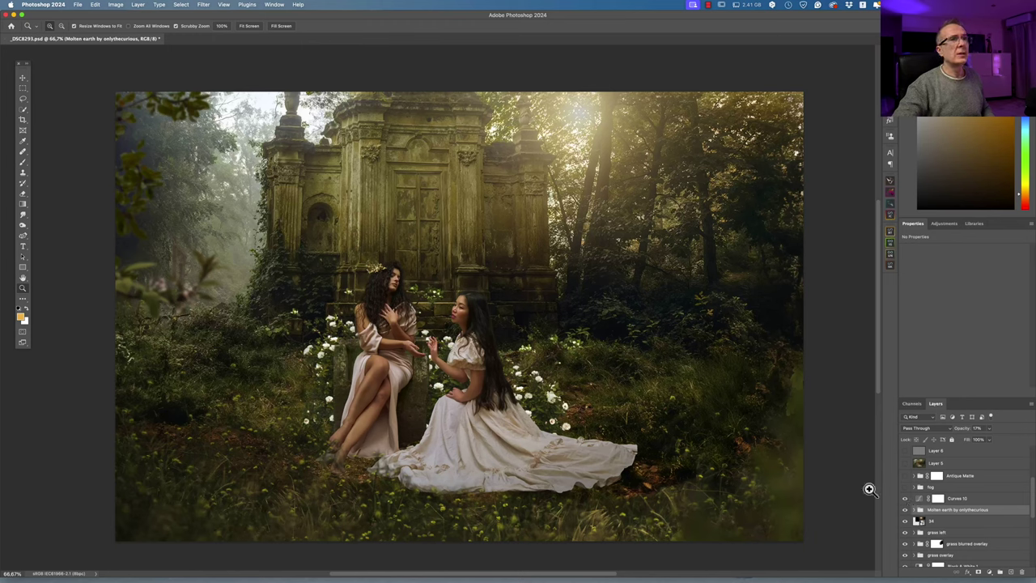
pyautogui.click(971, 501)
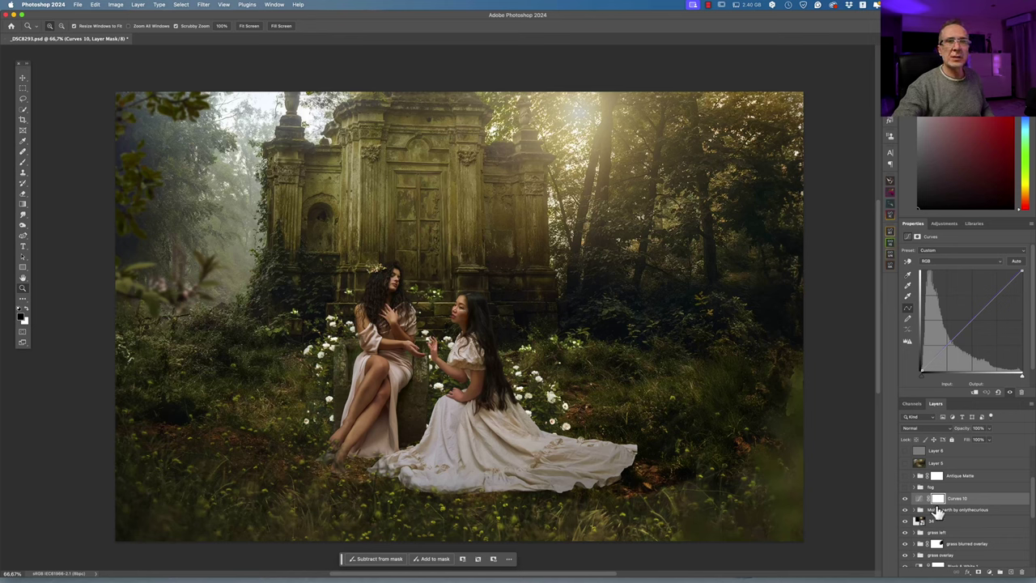
pyautogui.click(905, 487)
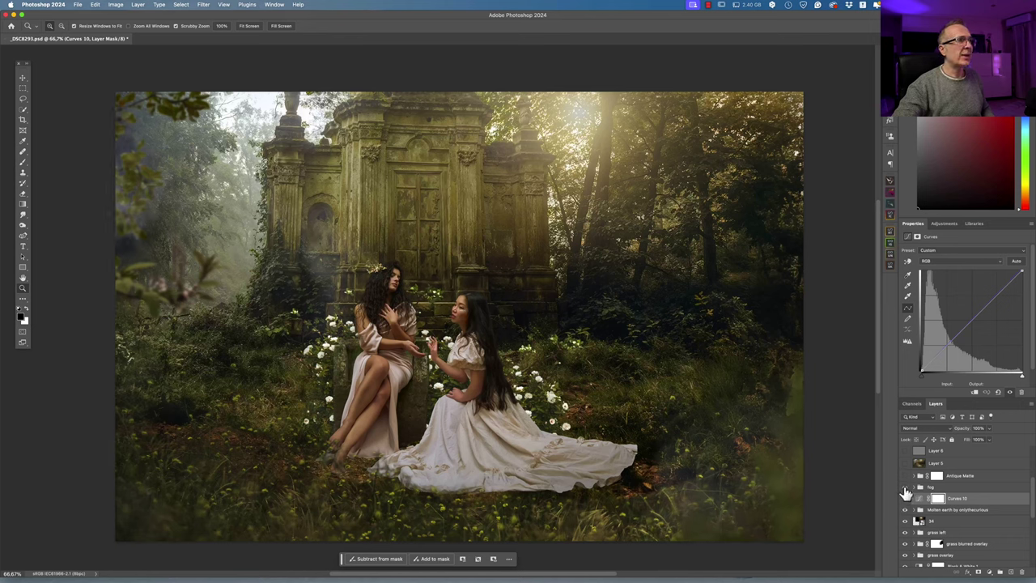
pyautogui.click(905, 498)
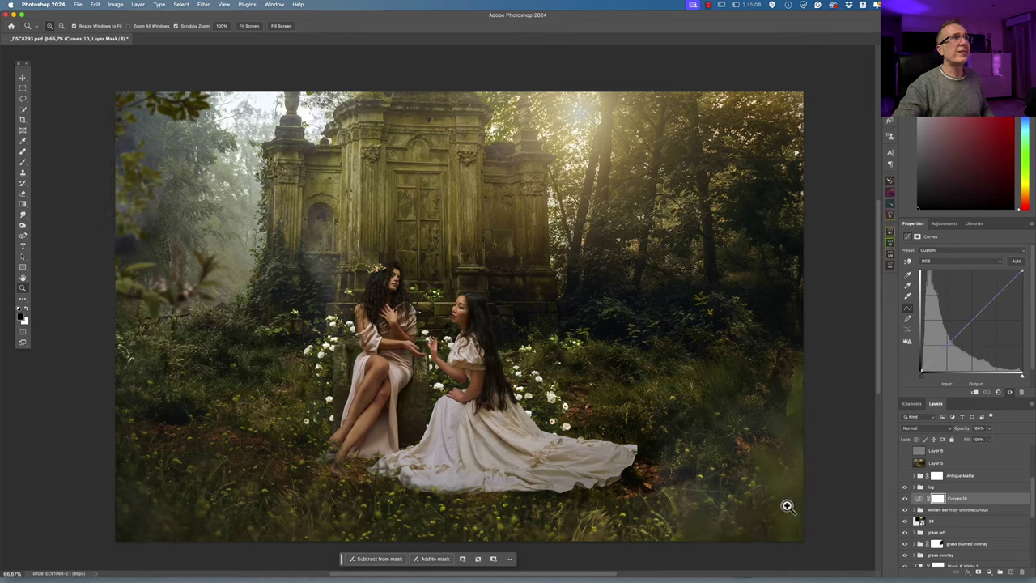
pyautogui.click(913, 487)
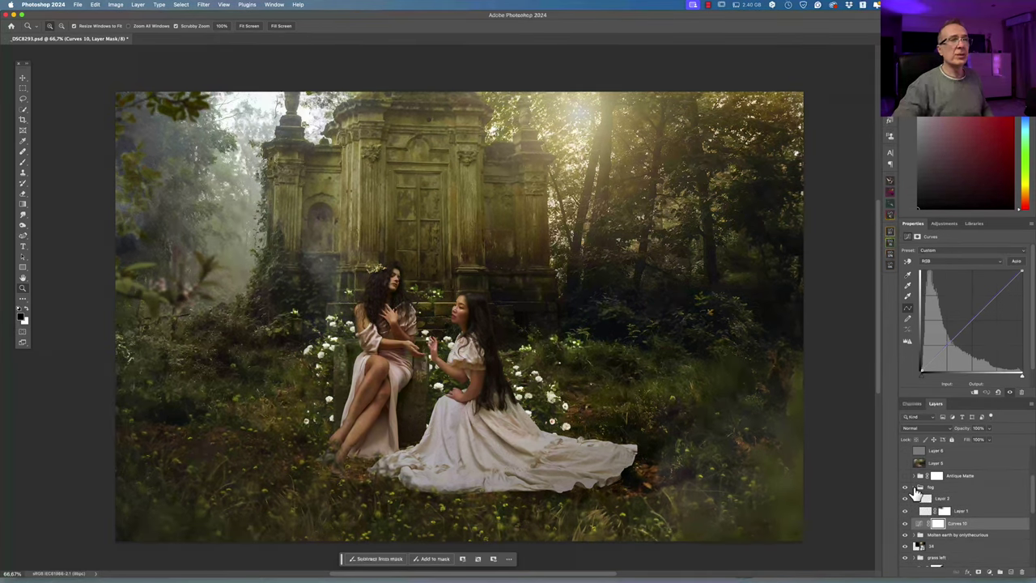
# Compare the scene with the fog hidden, then select the fog's Layer 2
pyautogui.click(913, 487)
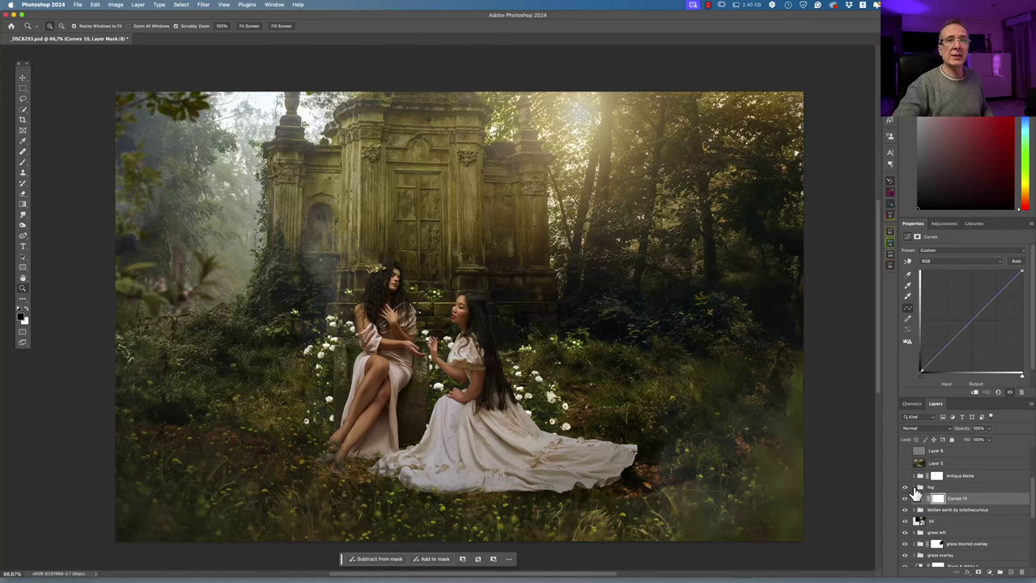
pyautogui.click(905, 488)
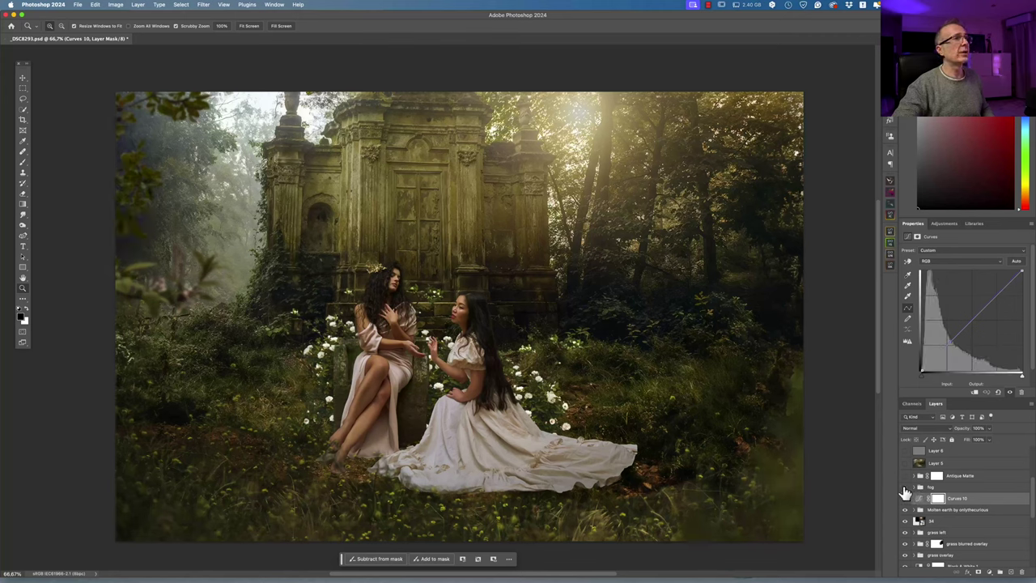
pyautogui.click(905, 489)
pyautogui.click(905, 490)
pyautogui.click(905, 490)
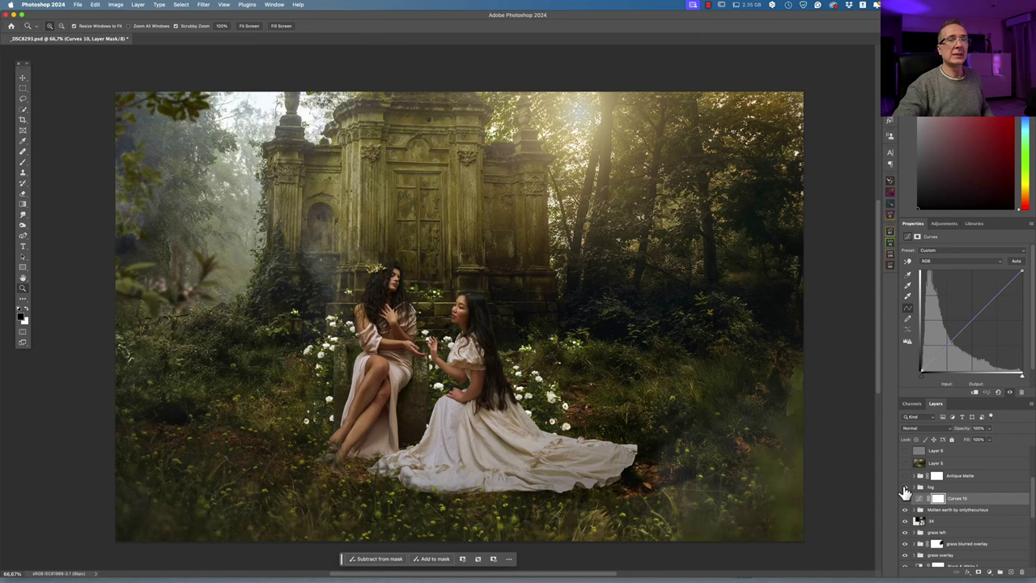
pyautogui.click(919, 486)
pyautogui.click(947, 498)
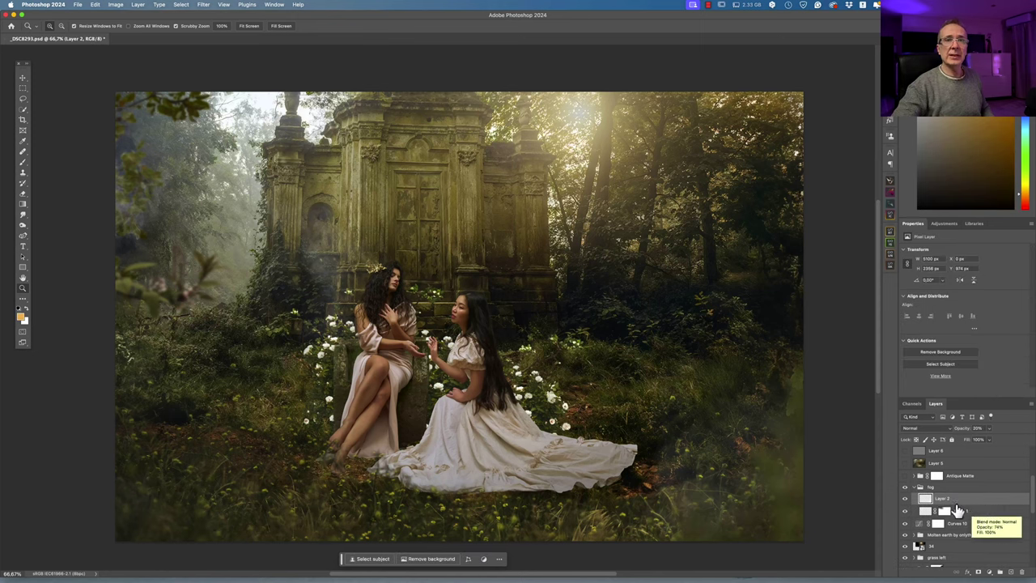
# Lower the fog's Layer 1 opacity to 26% and compare with Layer 2 hidden
pyautogui.click(970, 516)
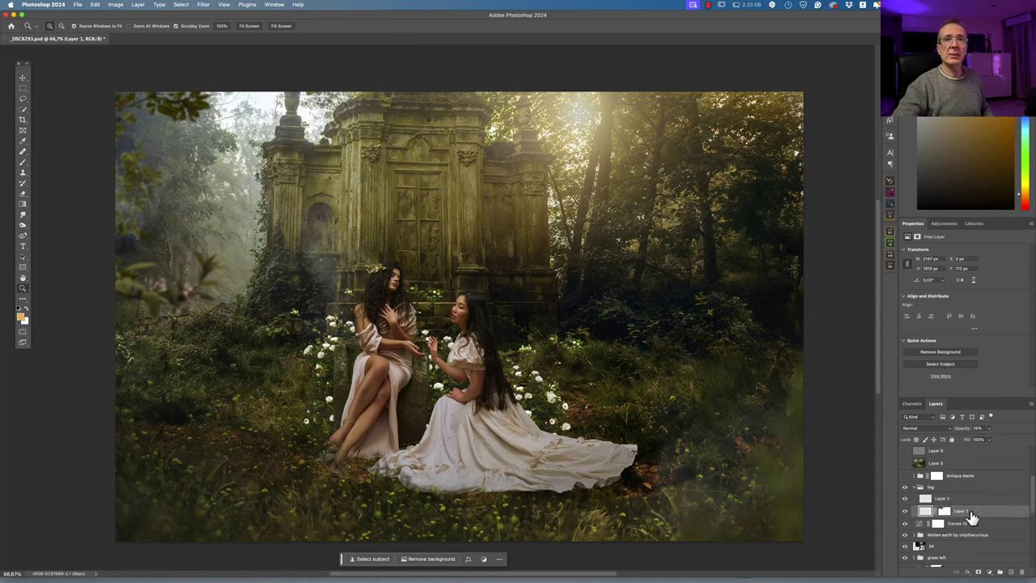
pyautogui.press('2')
pyautogui.press('6')
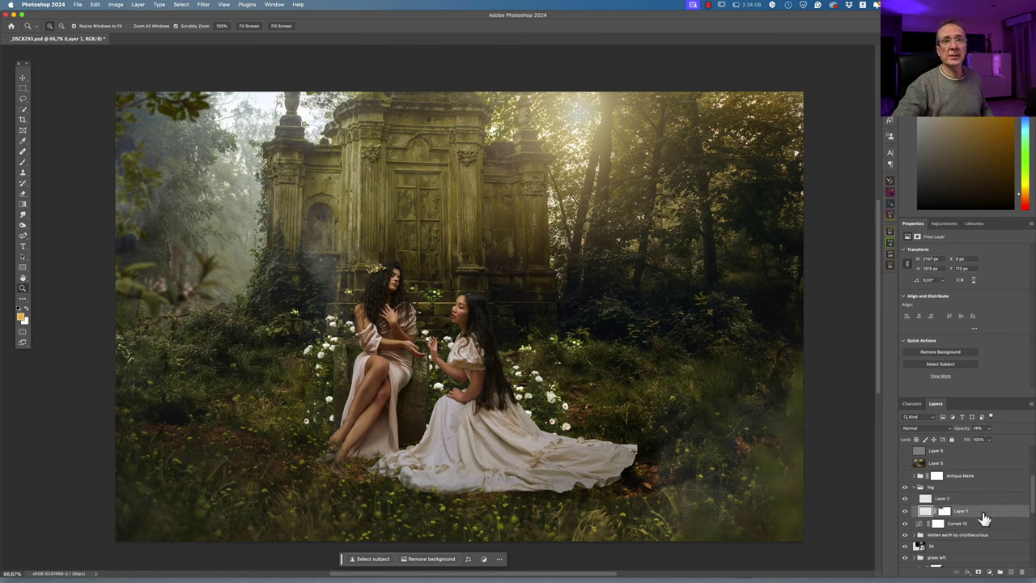
pyautogui.click(905, 497)
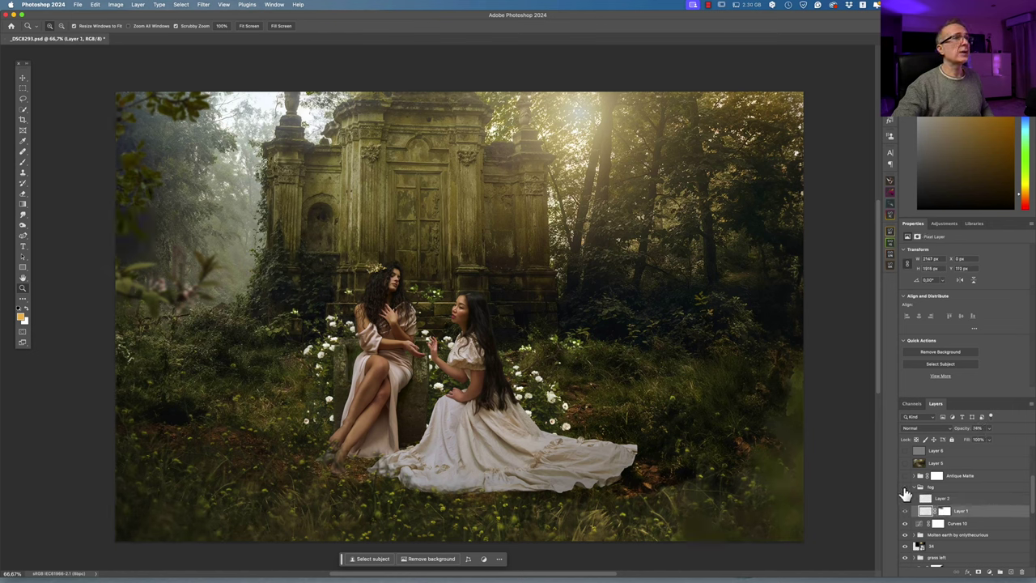
pyautogui.click(906, 497)
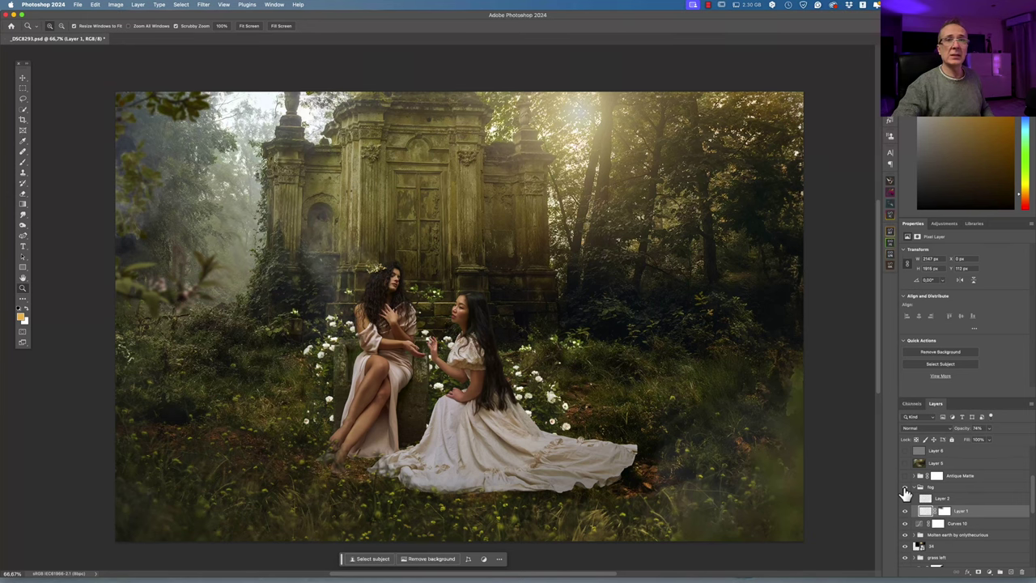
# Collapse the fog group, recheck it on and off, and select the Antique Matte group
pyautogui.click(908, 488)
pyautogui.click(912, 486)
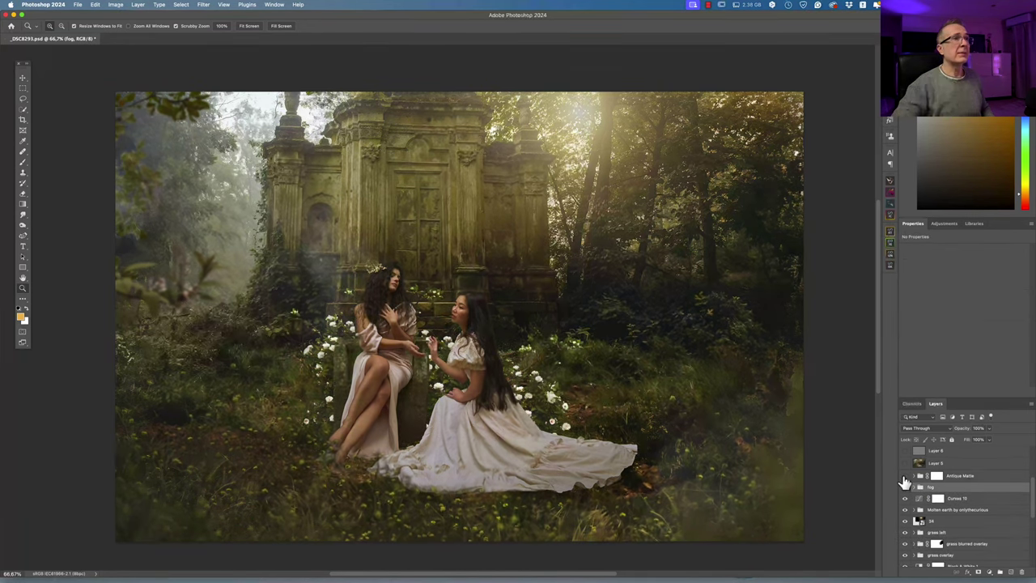
pyautogui.click(905, 483)
pyautogui.click(905, 485)
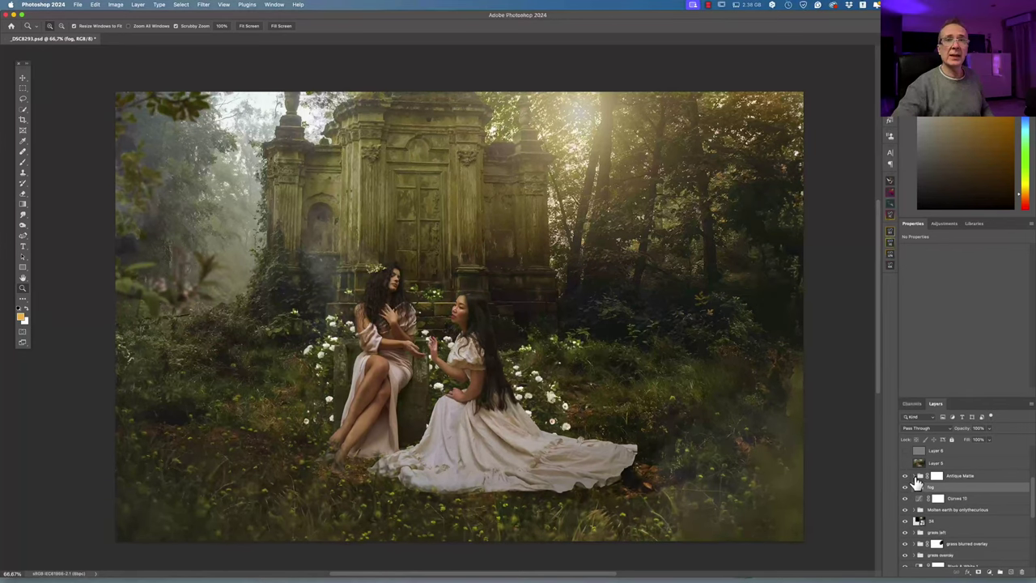
pyautogui.click(914, 477)
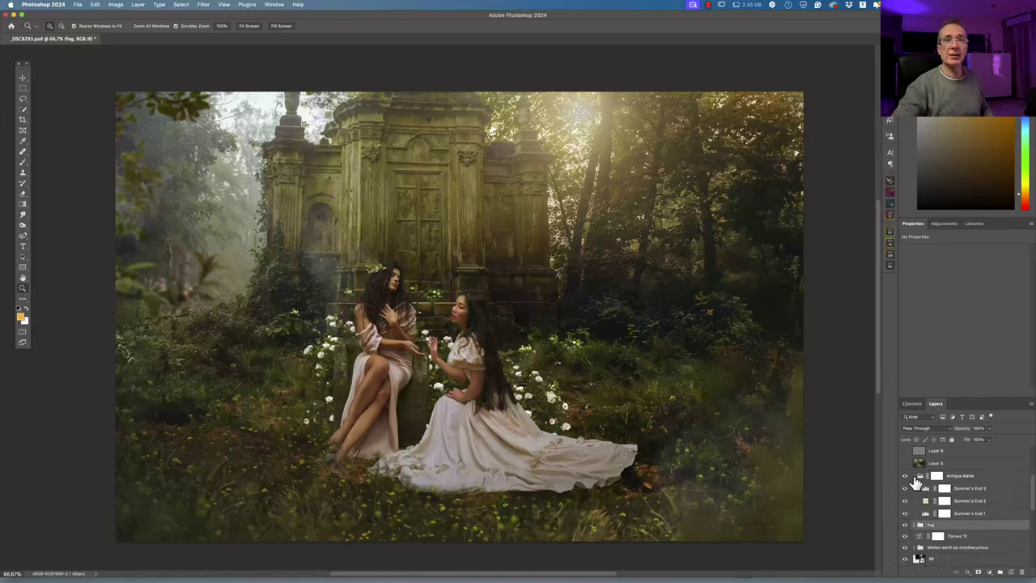
pyautogui.click(915, 478)
pyautogui.click(907, 478)
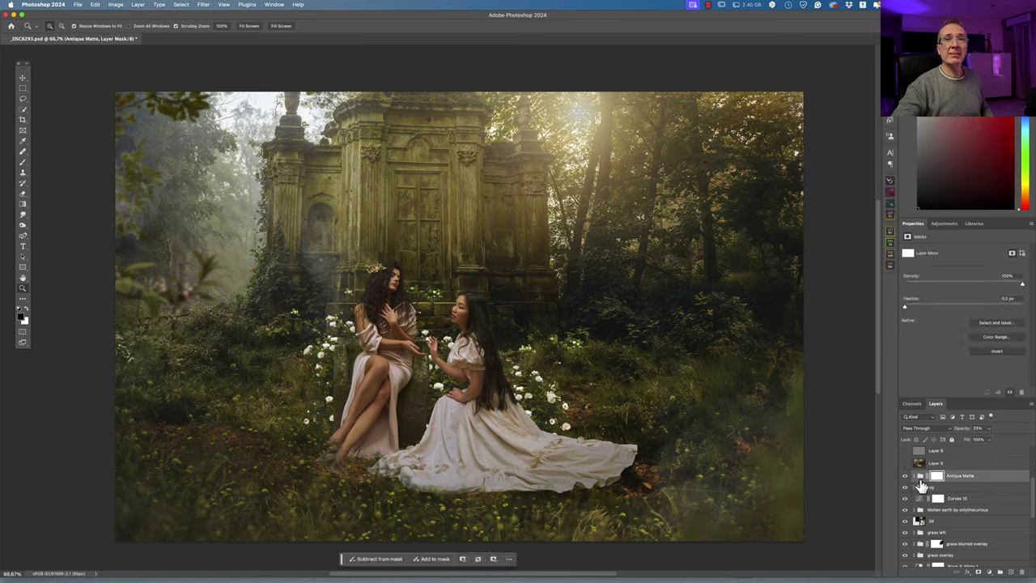
# Hide the Antique Matte grade to compare, then turn on and select Layer 5
pyautogui.click(905, 477)
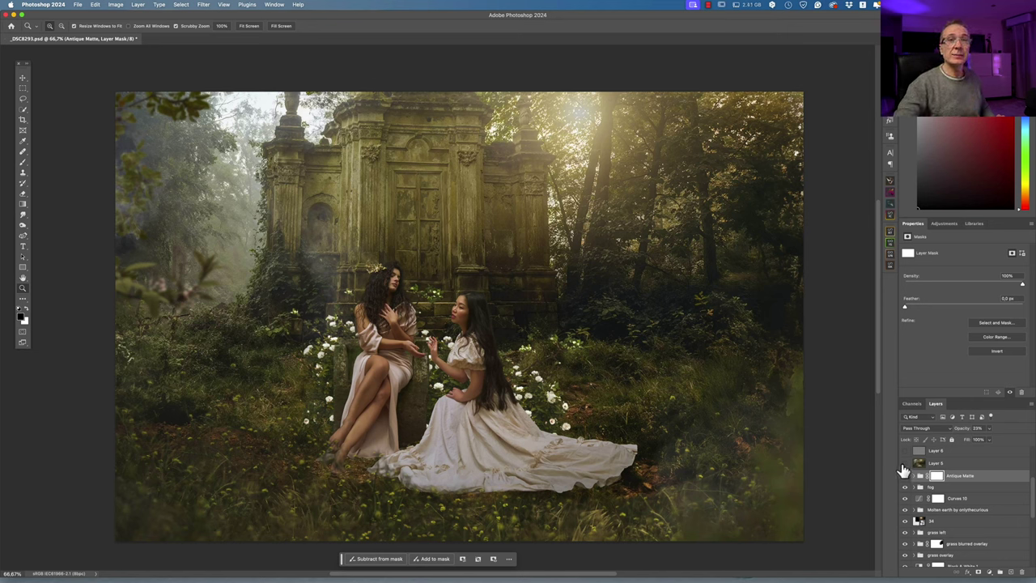
pyautogui.click(939, 463)
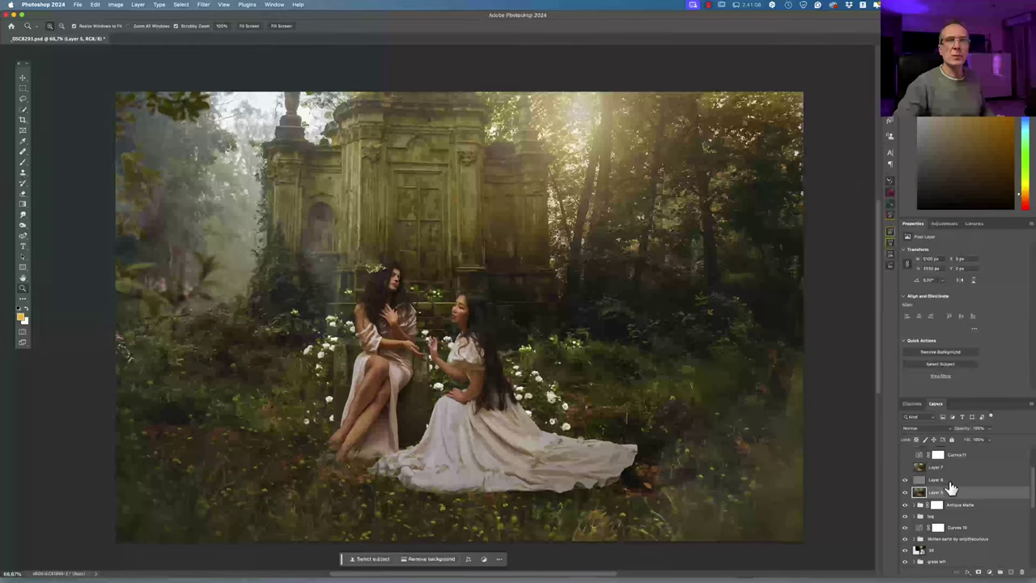
# Inspect Layer 6's overlay brushwork, comparing it soloed and hidden against the composite
pyautogui.click(908, 481)
pyautogui.keyDown('alt'); pyautogui.click(905, 481); pyautogui.keyUp('alt')
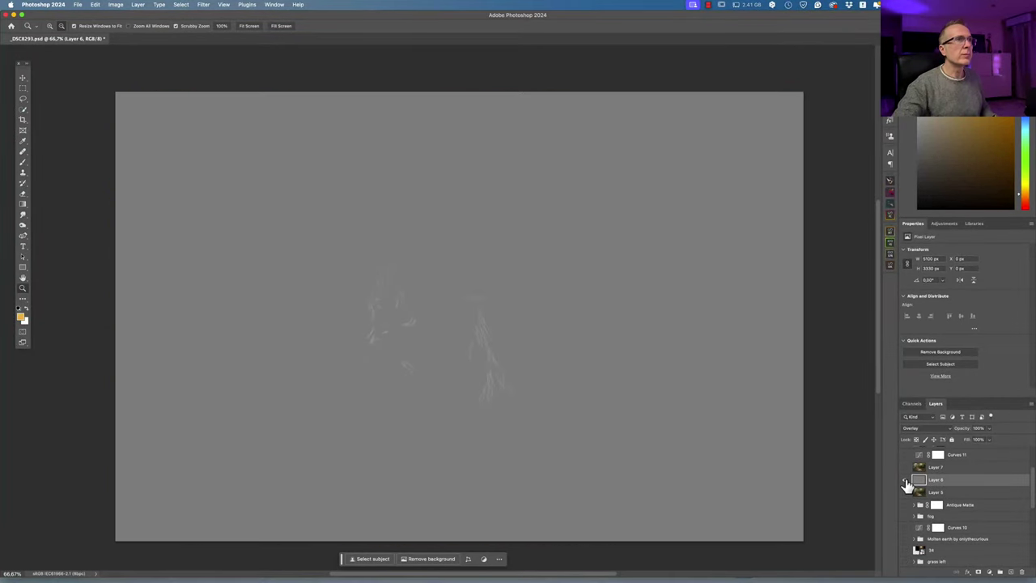
pyautogui.keyDown('alt'); pyautogui.click(906, 481); pyautogui.keyUp('alt')
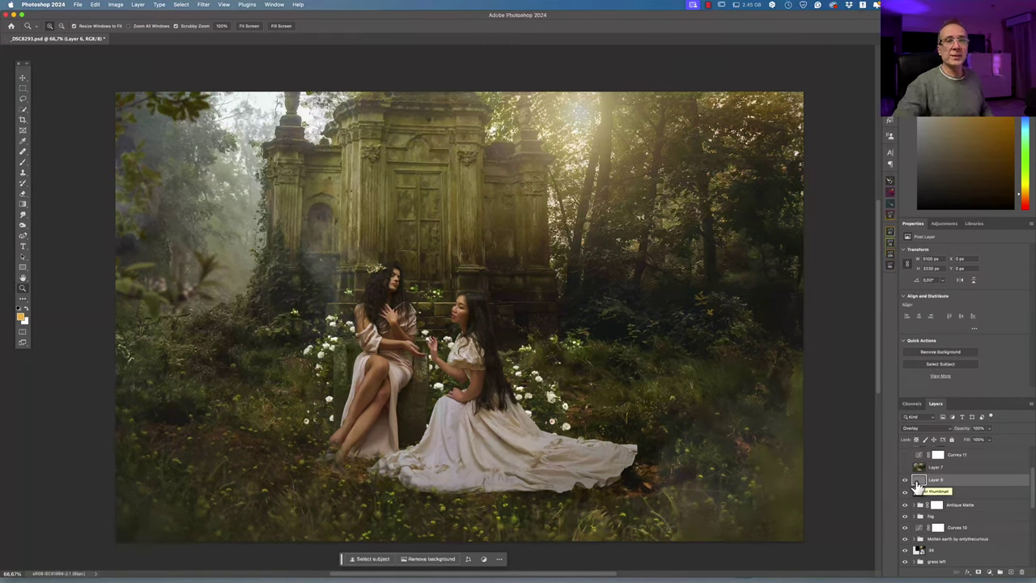
pyautogui.click(905, 481)
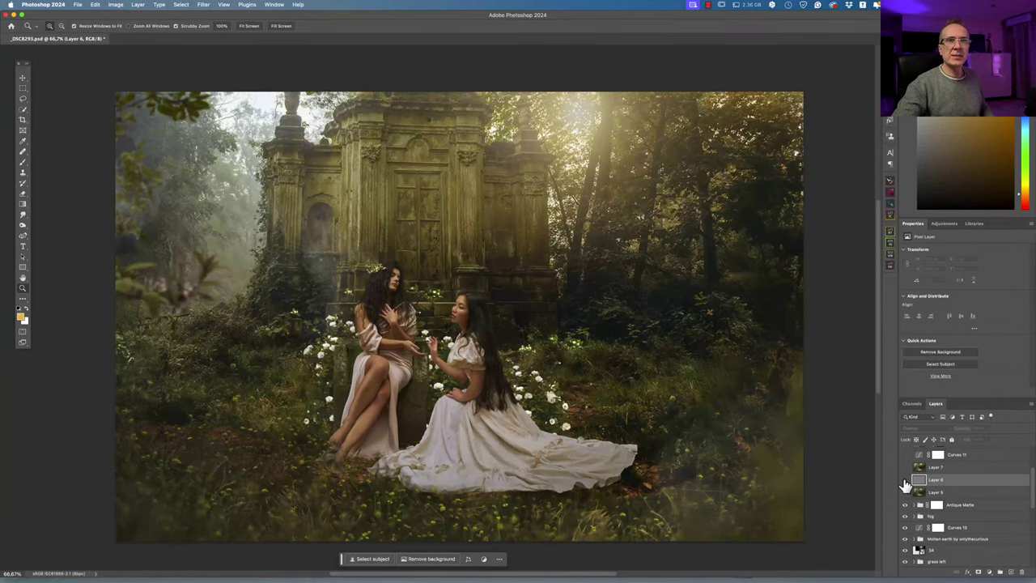
pyautogui.click(906, 482)
pyautogui.keyDown('alt'); pyautogui.click(906, 482); pyautogui.keyUp('alt')
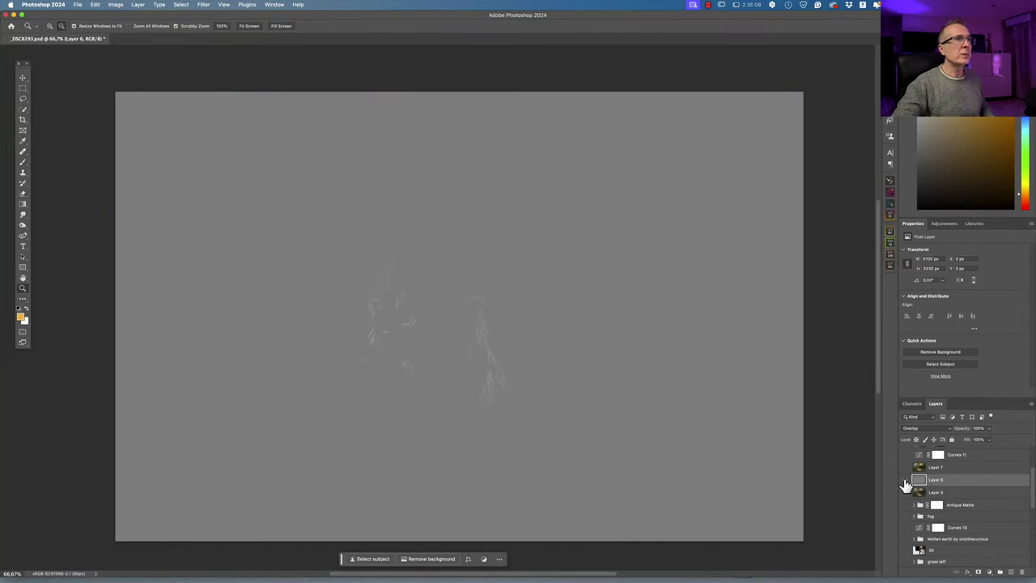
# Zoom in on Layer 6's grey hair strokes, restore all layers and fit the photo
pyautogui.click(483, 340)
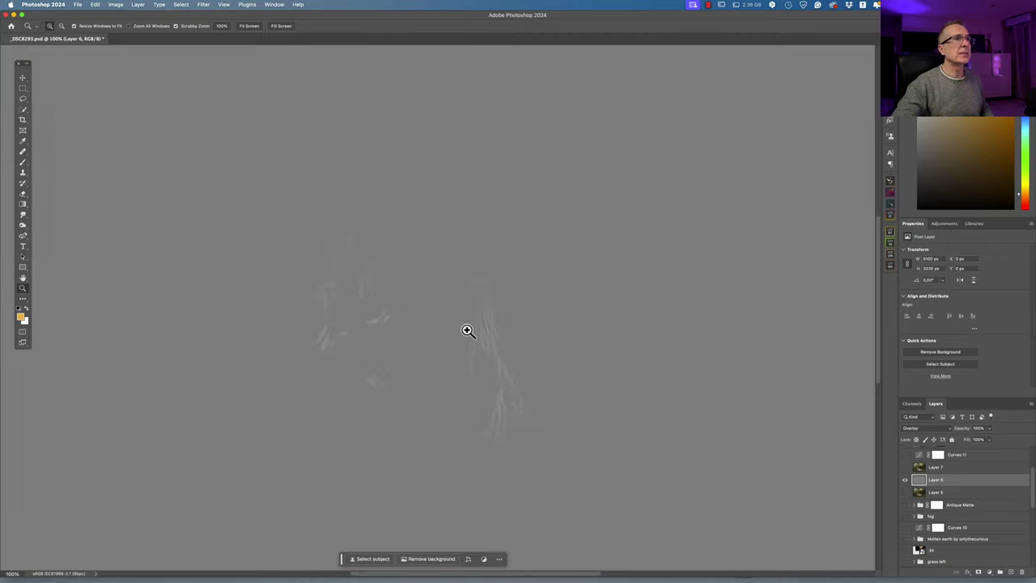
pyautogui.click(464, 327)
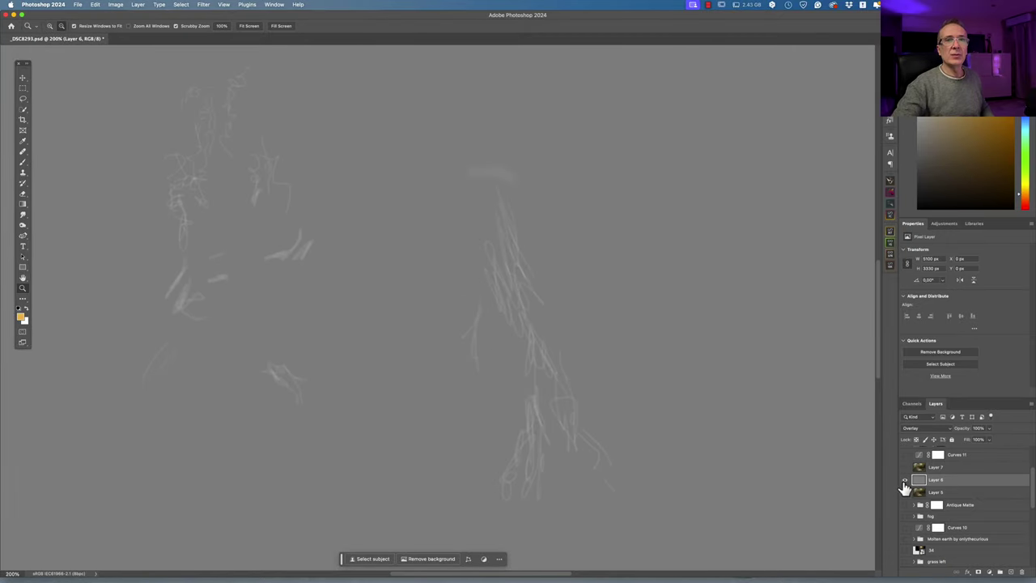
pyautogui.keyDown('alt'); pyautogui.click(904, 480); pyautogui.keyUp('alt')
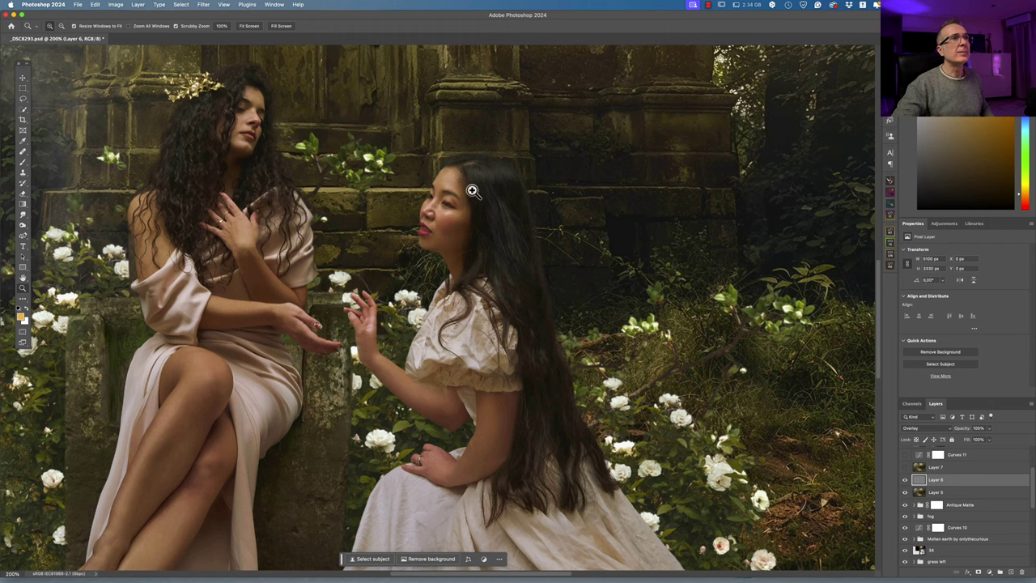
pyautogui.press('super+minus')
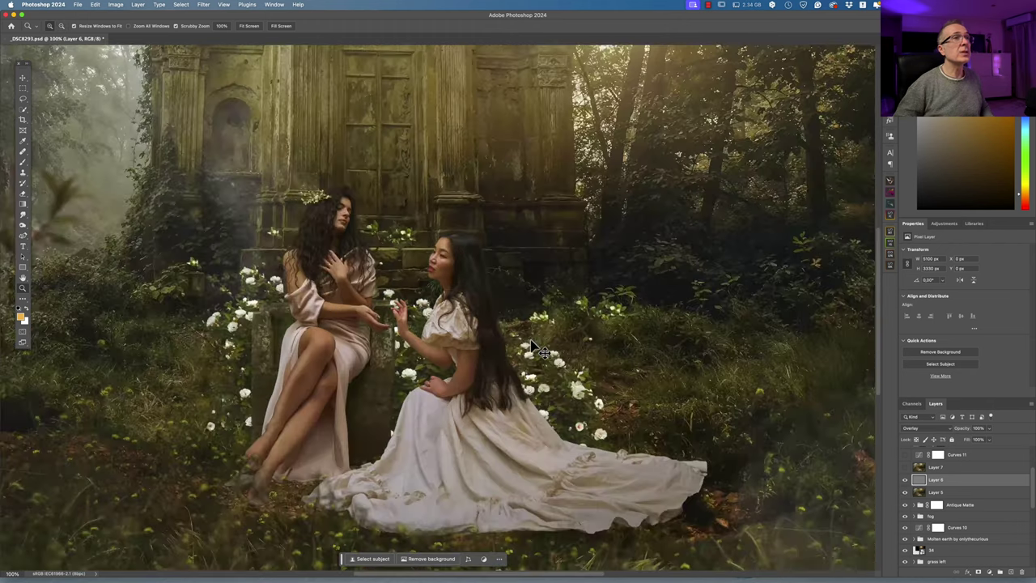
pyautogui.press('super+minus')
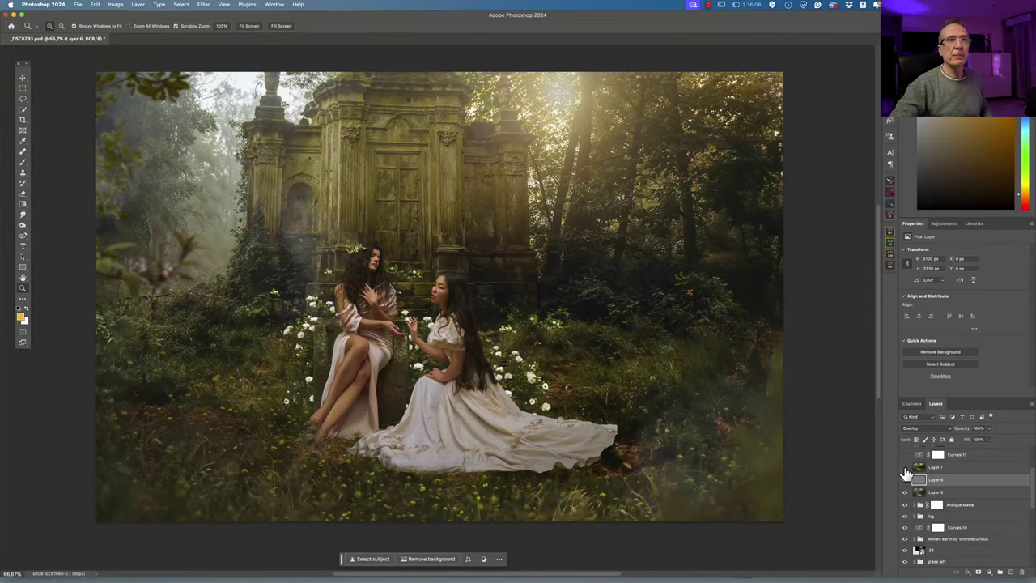
# Turn on Layer 7's brightening, compare before and after, and select Layer 7
pyautogui.click(905, 468)
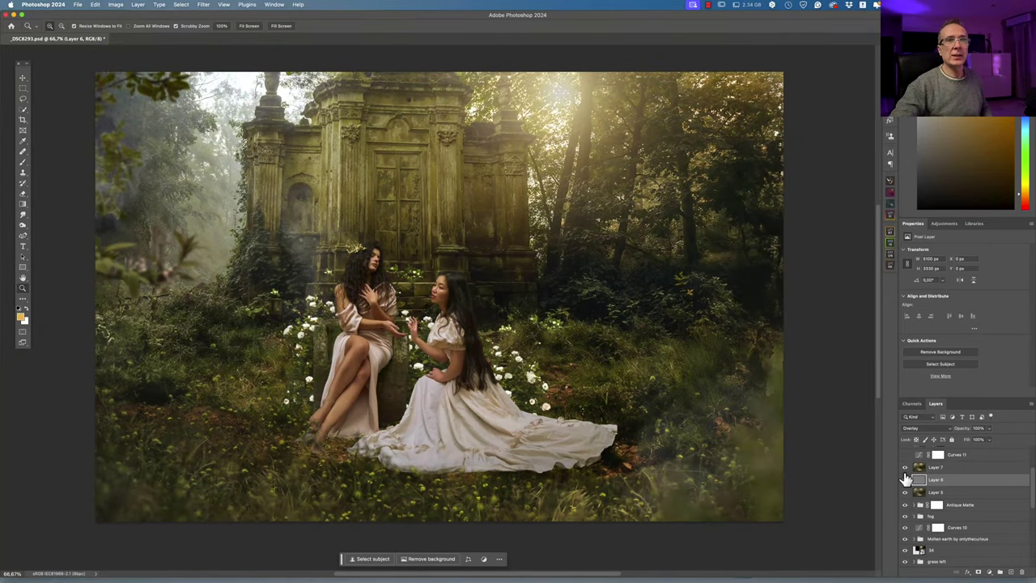
pyautogui.click(905, 468)
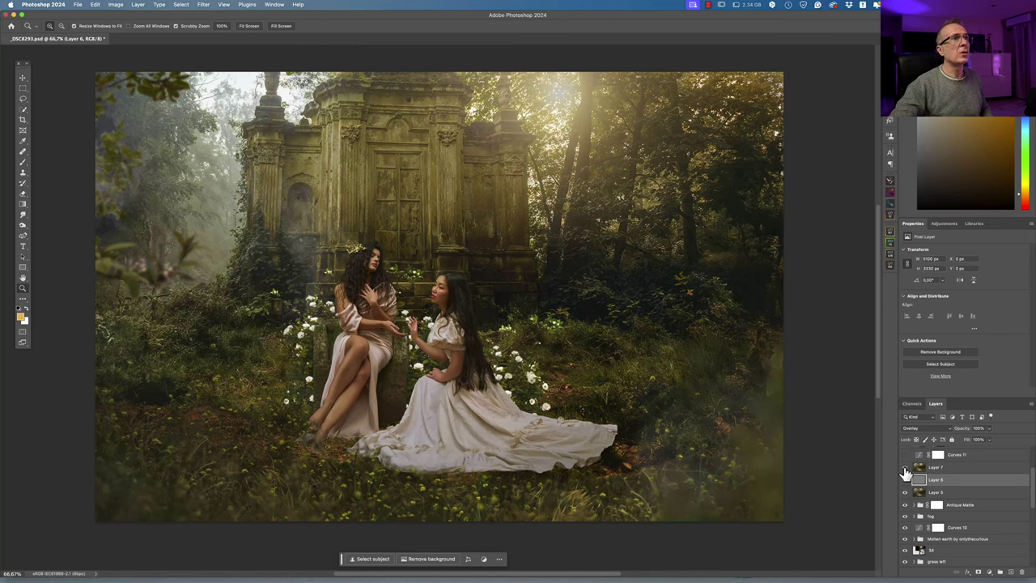
pyautogui.click(905, 468)
pyautogui.click(946, 468)
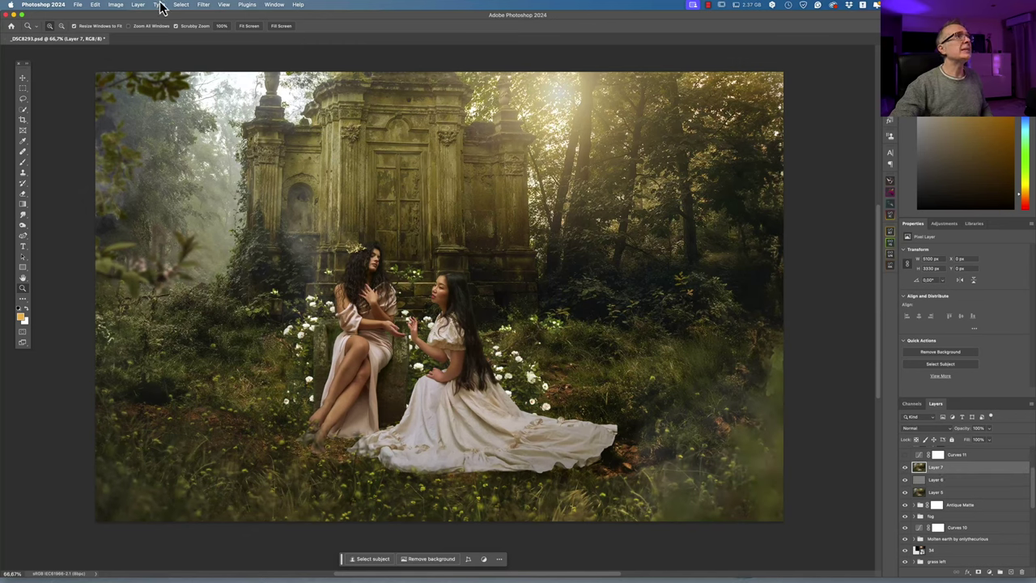
pyautogui.click(204, 5)
pyautogui.moveTo(241, 172)
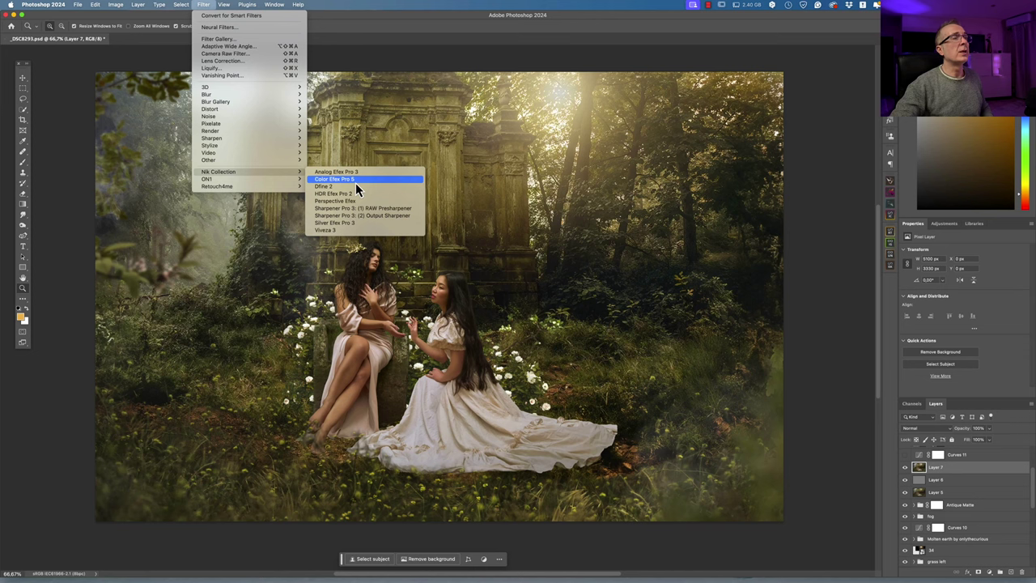
pyautogui.click(579, 66)
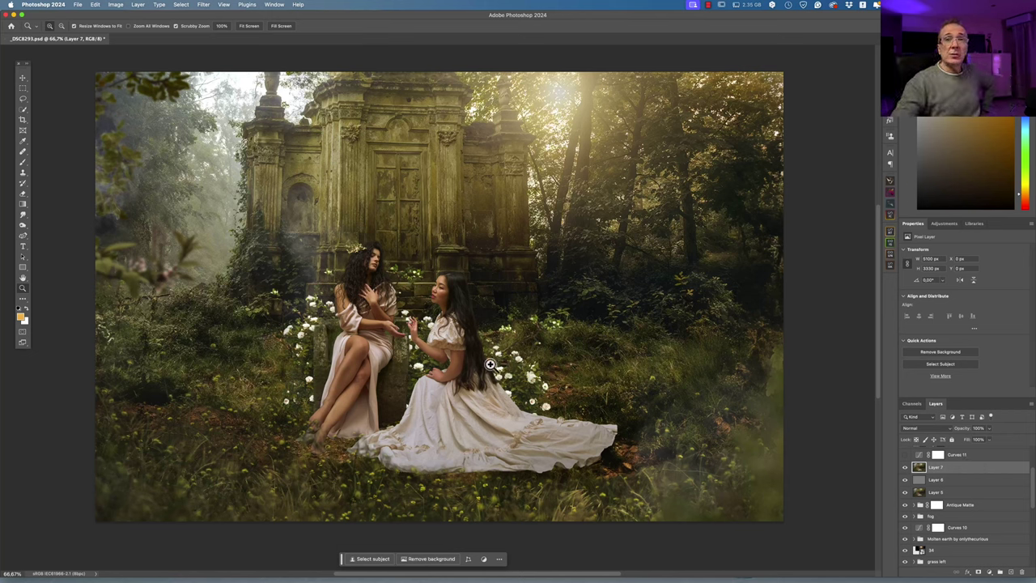
pyautogui.click(905, 467)
pyautogui.click(905, 467)
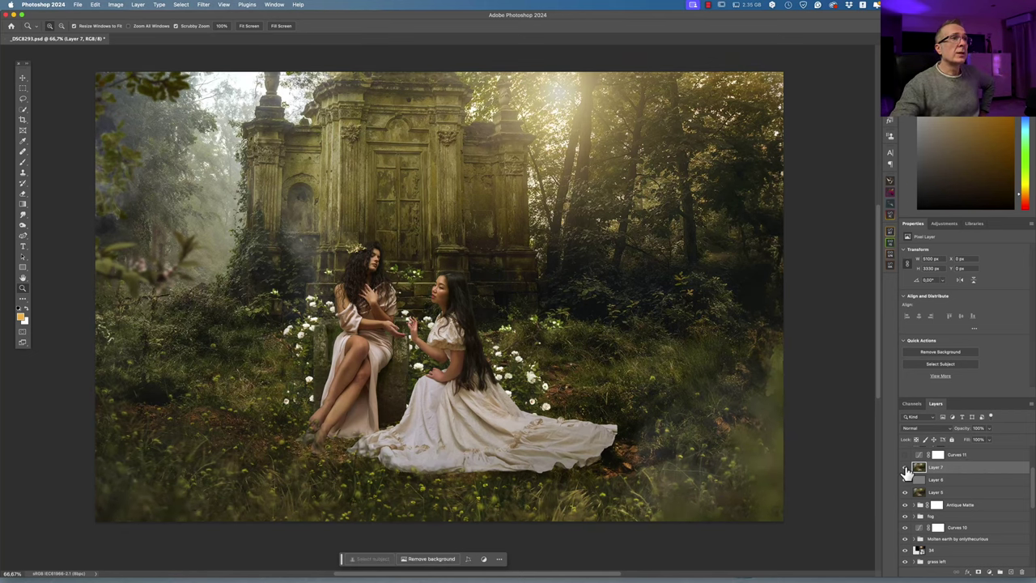
pyautogui.click(905, 467)
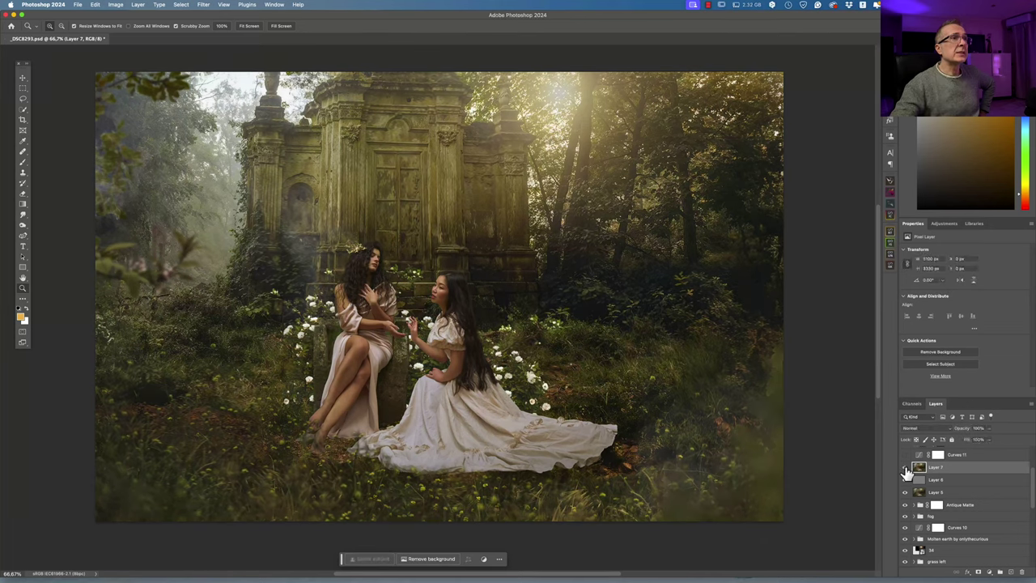
pyautogui.click(905, 467)
pyautogui.click(905, 479)
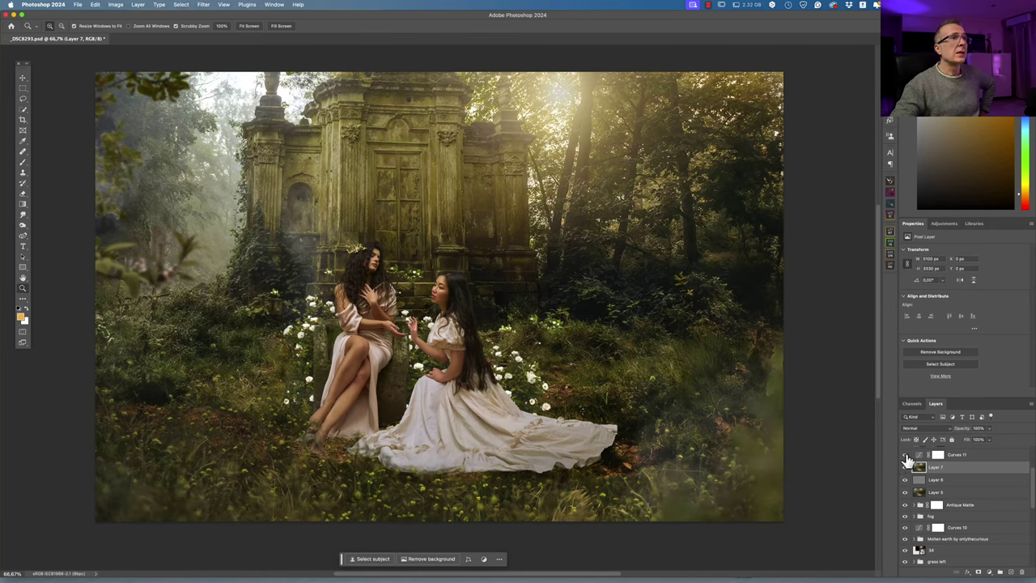
# Turn on layer 22 to tone down the dress, checking it hidden and soloed
pyautogui.scroll(3, 949, 475)
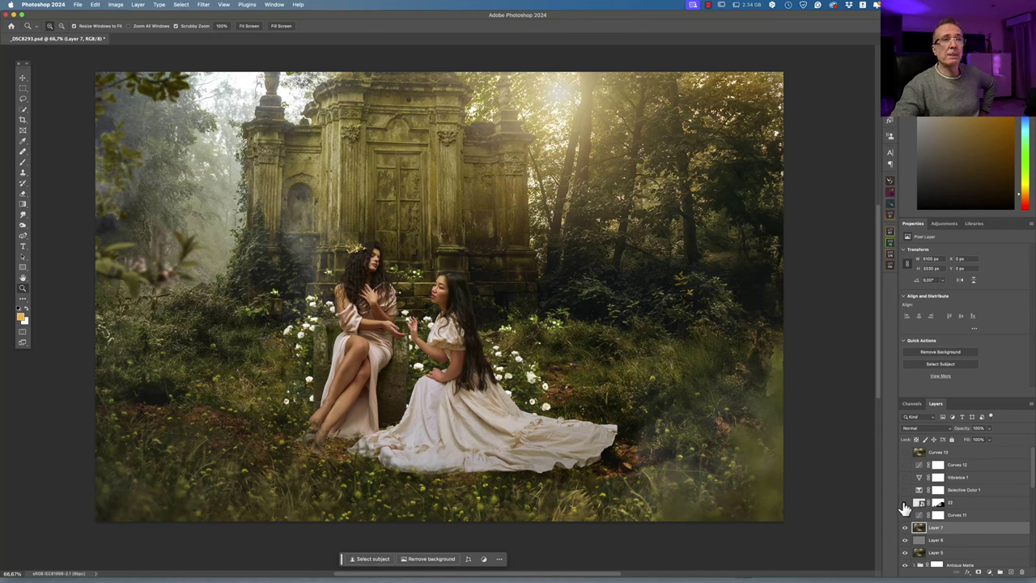
pyautogui.click(905, 503)
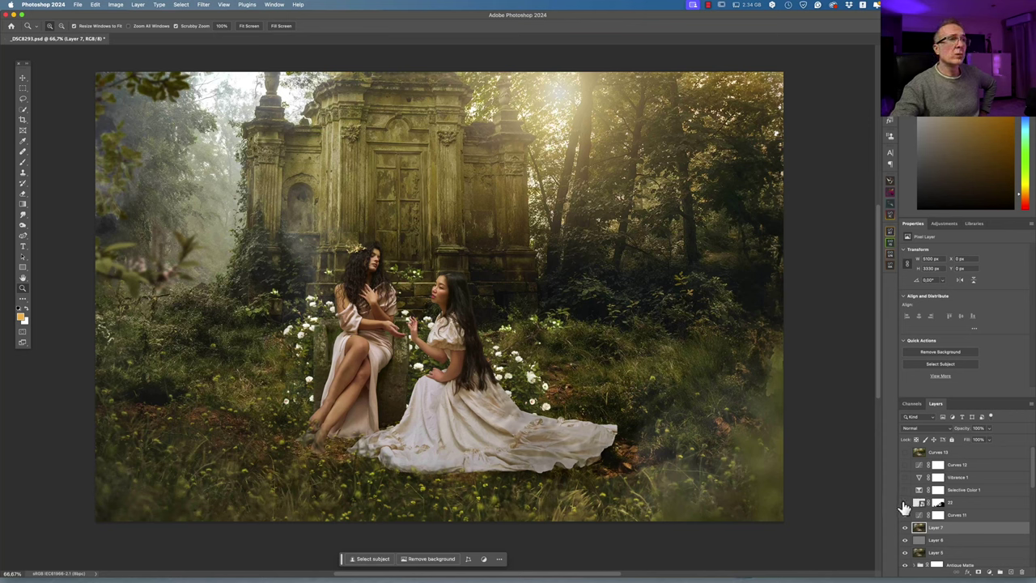
pyautogui.click(905, 503)
pyautogui.click(905, 503)
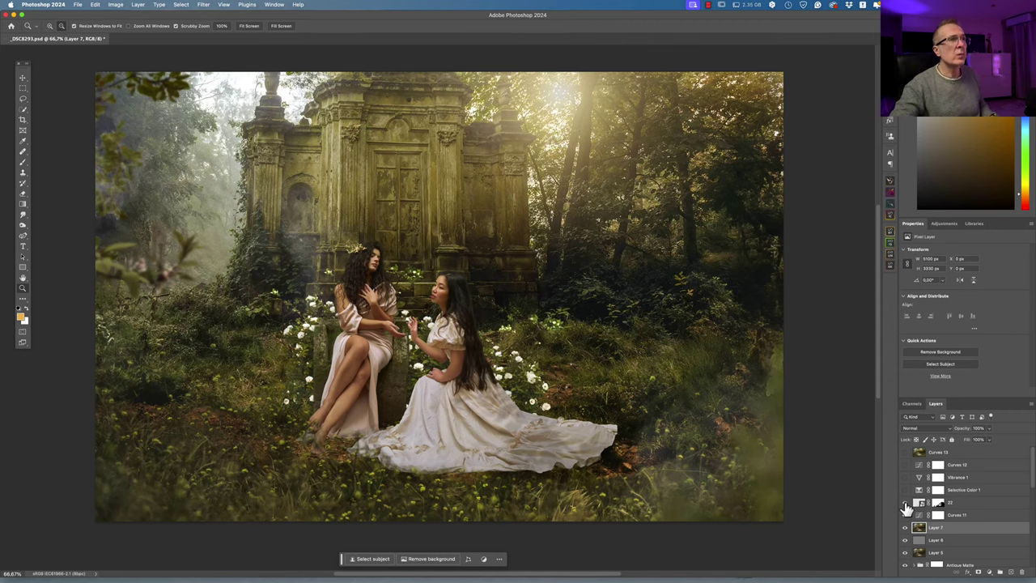
pyautogui.keyDown('alt'); pyautogui.click(906, 504); pyautogui.keyUp('alt')
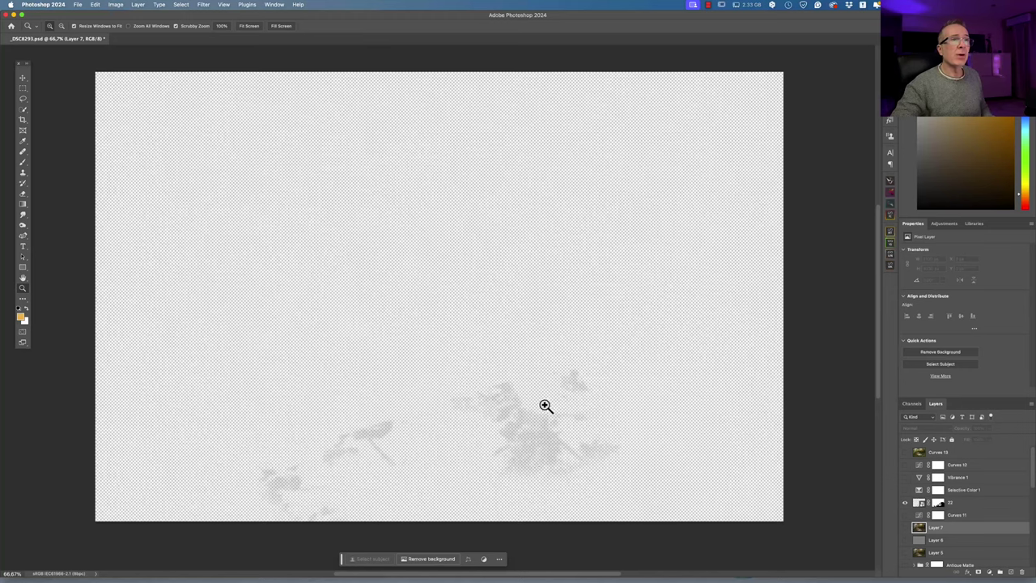
pyautogui.keyDown('alt'); pyautogui.click(906, 504); pyautogui.keyUp('alt')
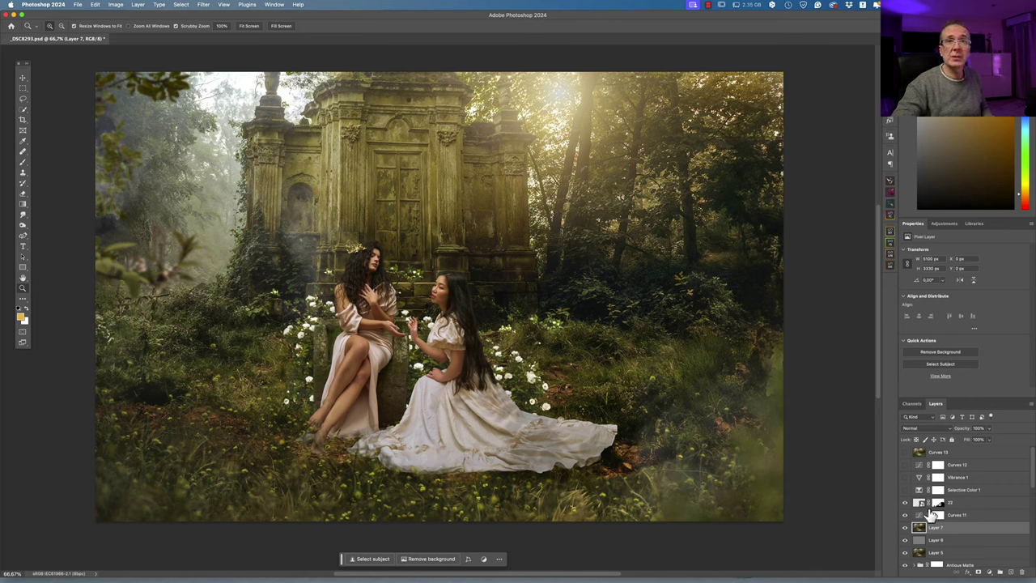
# Set Selective Color 1 to Neutrals, compare it on and off, and turn on Vibrance 1
pyautogui.click(960, 494)
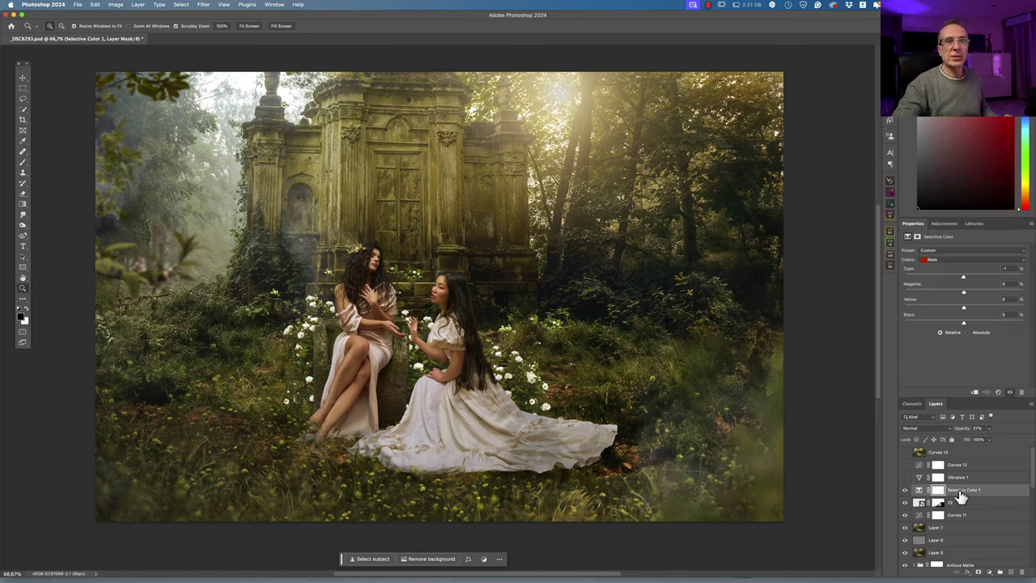
pyautogui.click(943, 261)
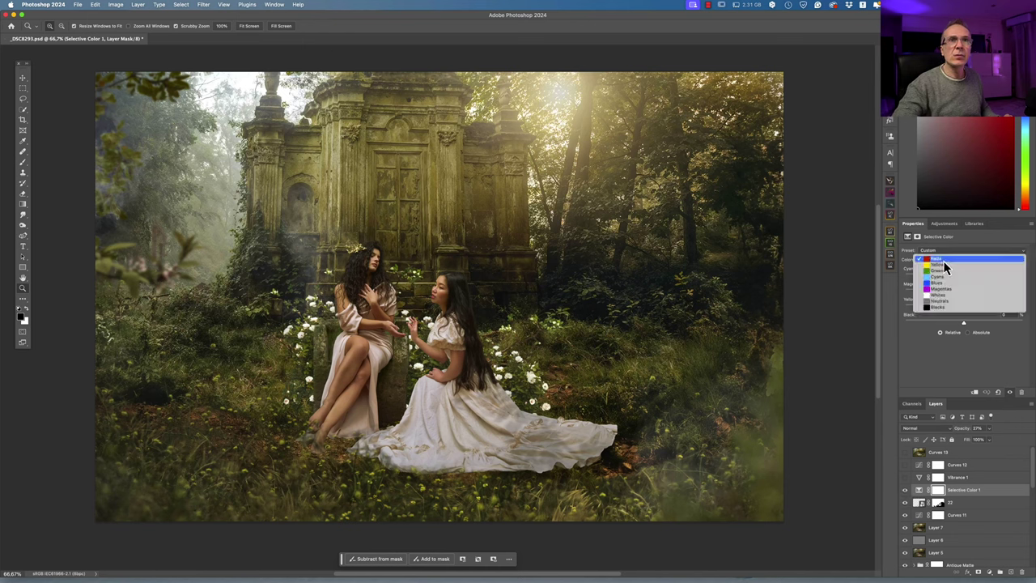
pyautogui.click(939, 301)
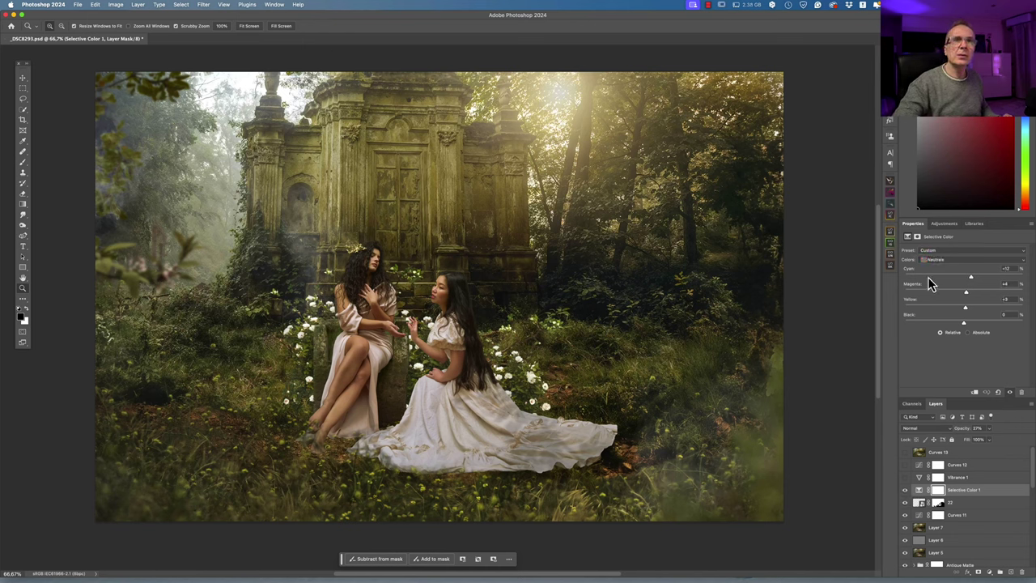
pyautogui.click(1009, 393)
pyautogui.click(1011, 393)
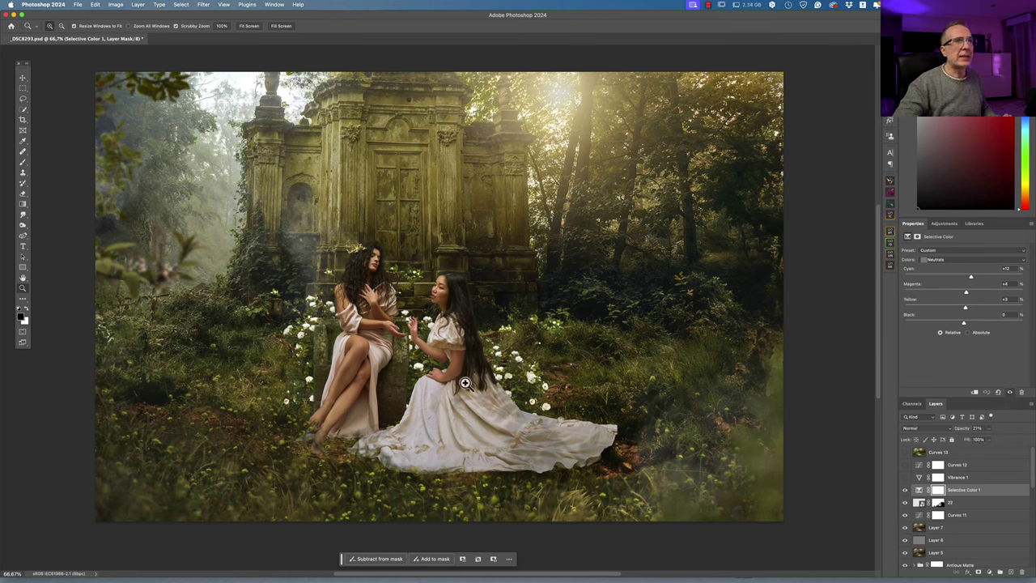
pyautogui.click(905, 478)
pyautogui.click(971, 478)
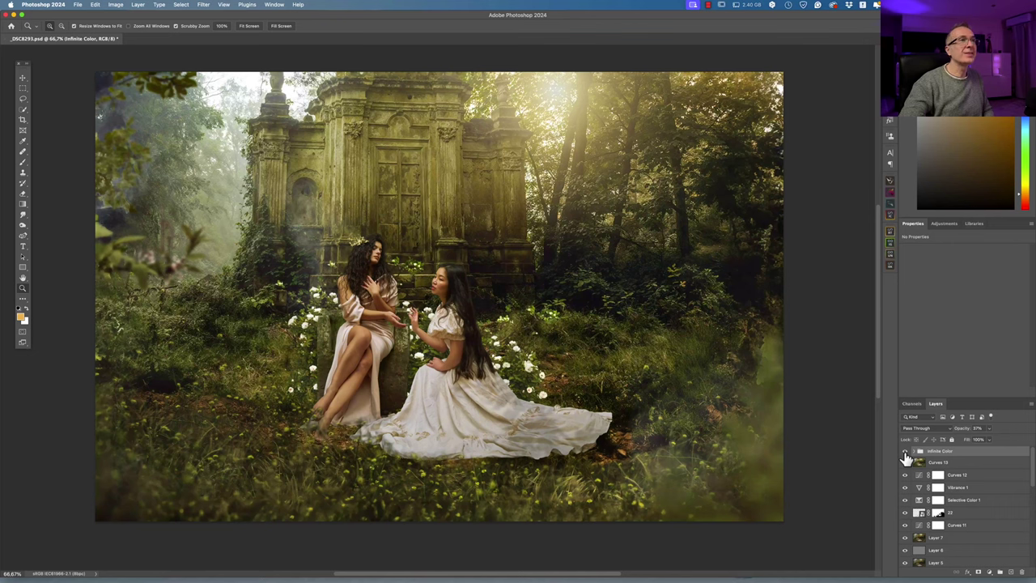
# Make the Infinite Color grading group visible at 37% opacity
pyautogui.click(905, 452)
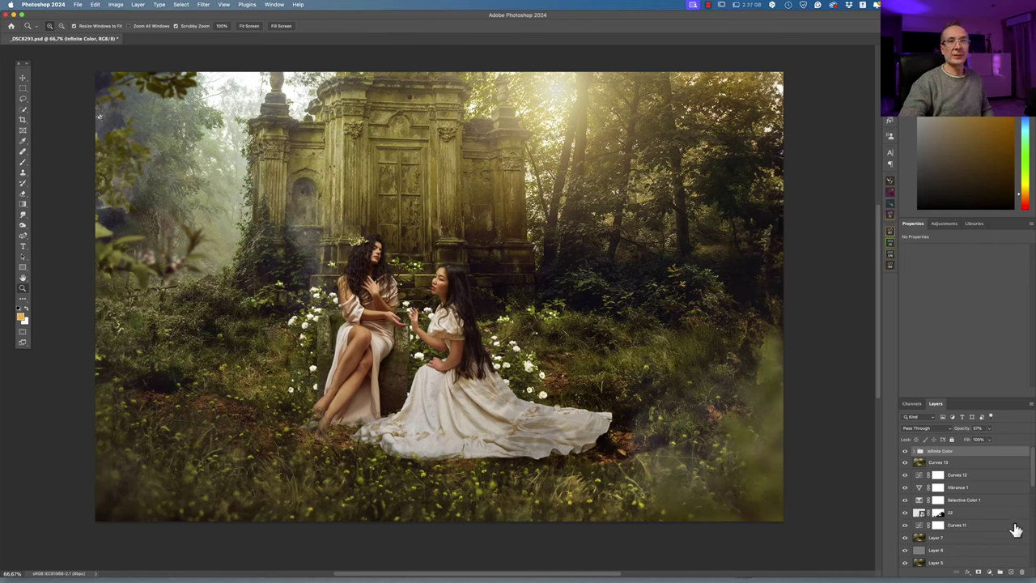
pyautogui.scroll(-5, 1012, 530)
pyautogui.scroll(5, 971, 510)
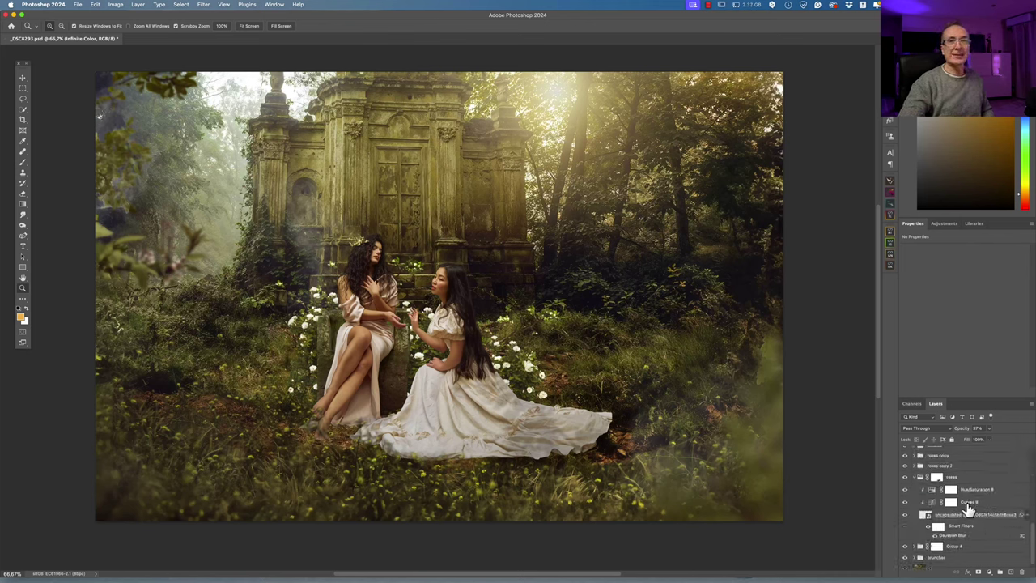
# Preview the models group alone, then restore visibility of all other layers
pyautogui.keyDown('alt'); pyautogui.click(904, 533); pyautogui.keyUp('alt')
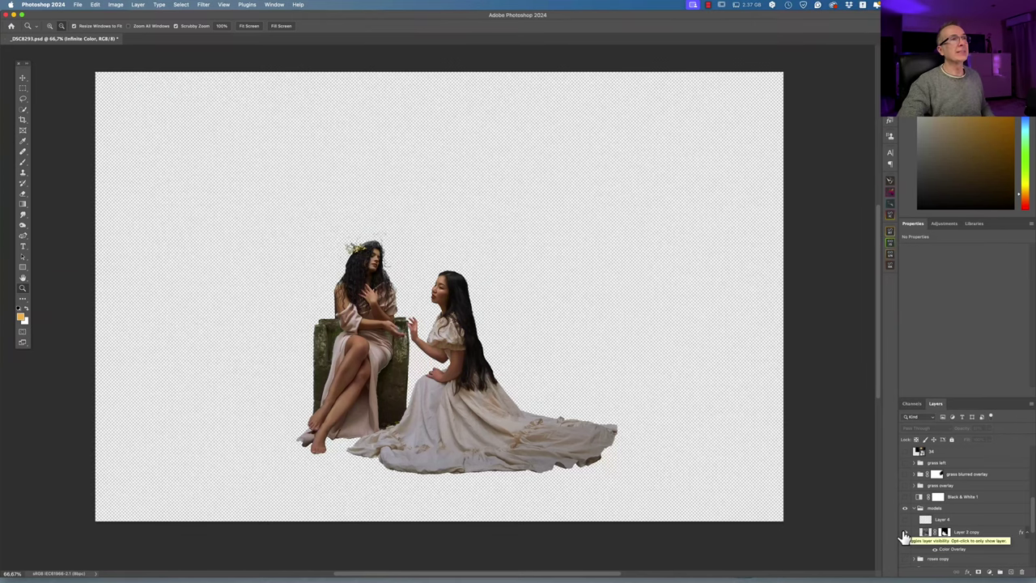
pyautogui.keyDown('alt'); pyautogui.click(904, 533); pyautogui.keyUp('alt')
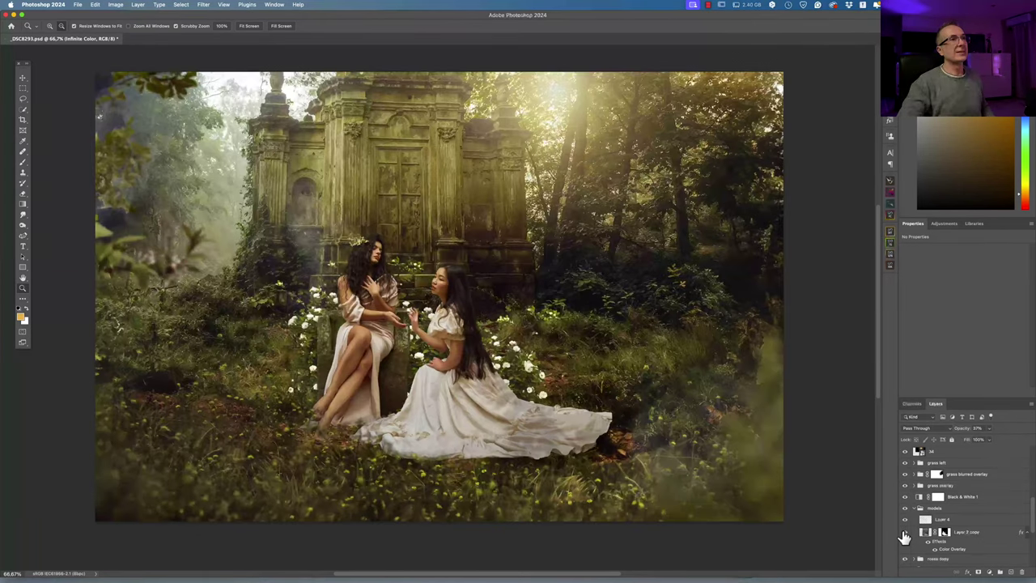
pyautogui.scroll(10, 945, 500)
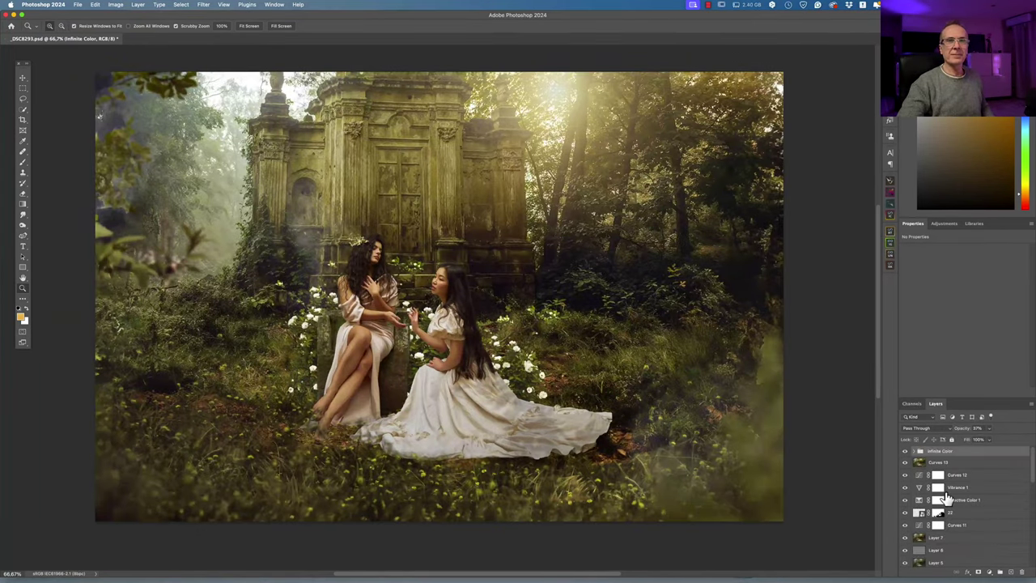